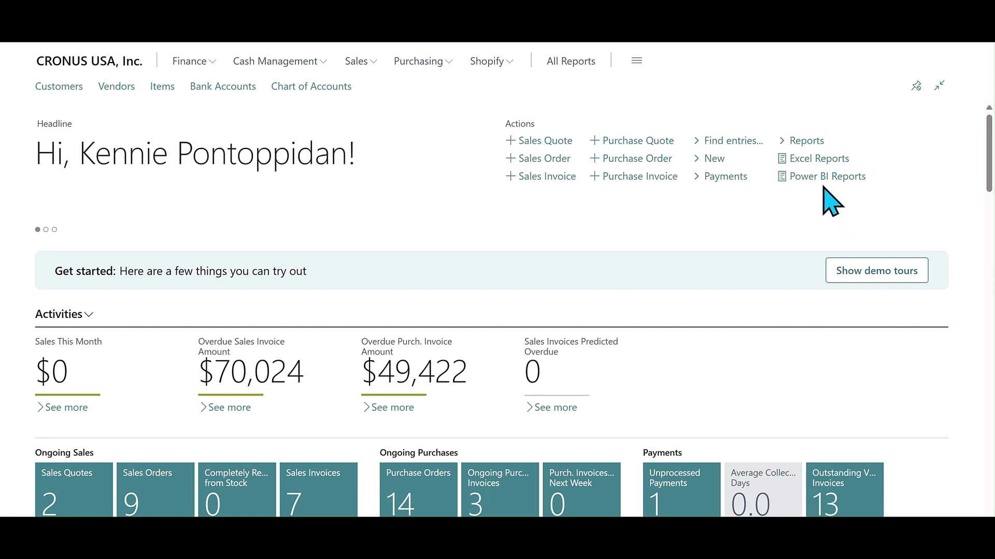
Run the Trial Balance/Previous Year (Preview) Excel report with the date filter 1y and download the workbook
{"action": "left_click", "coordinate": [855, 160]}
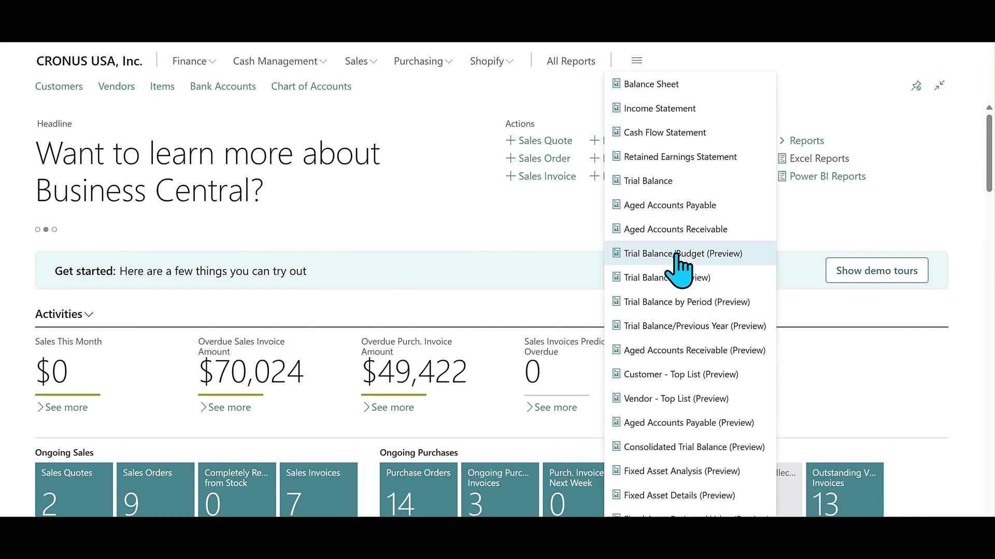
{"action": "left_click", "coordinate": [696, 326]}
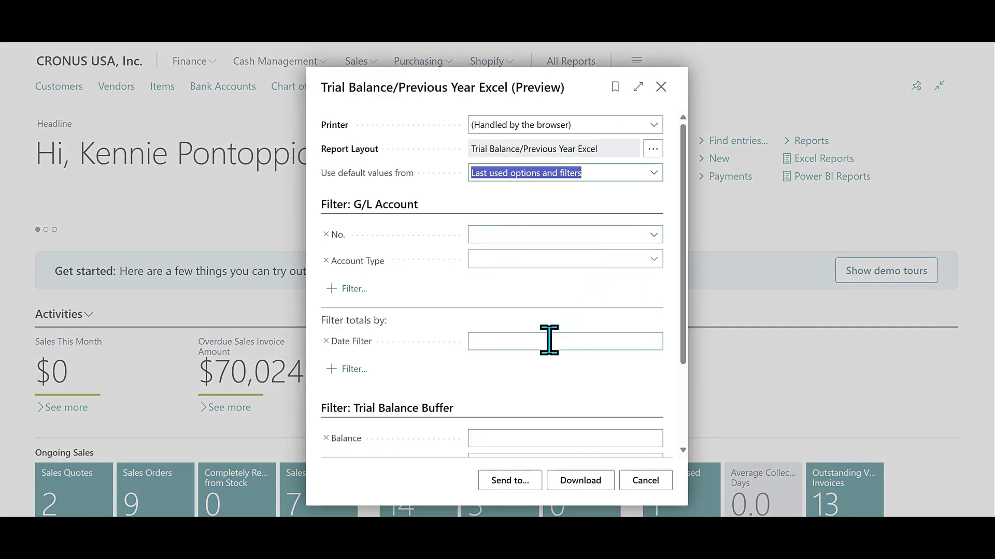
{"action": "left_click", "coordinate": [548, 340]}
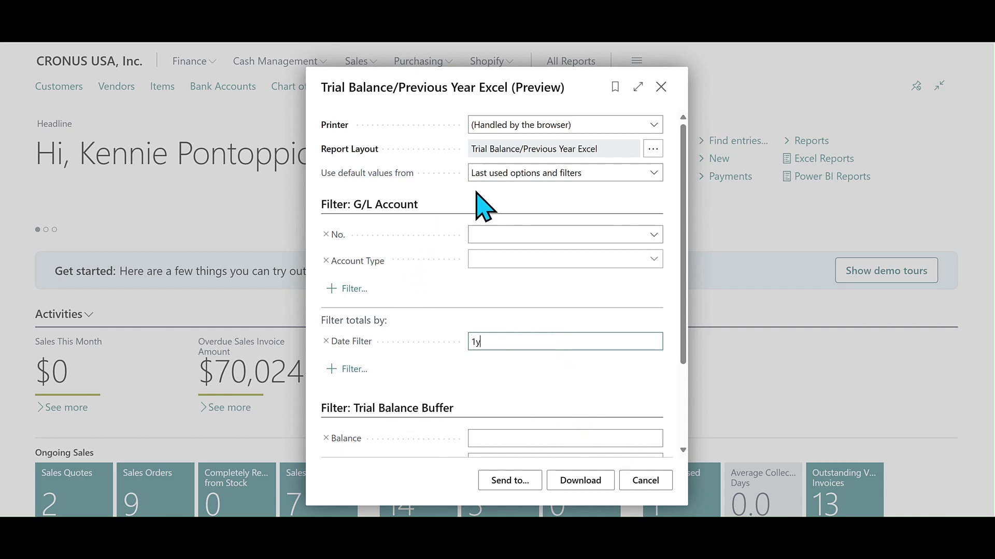
{"action": "left_click", "coordinate": [580, 480]}
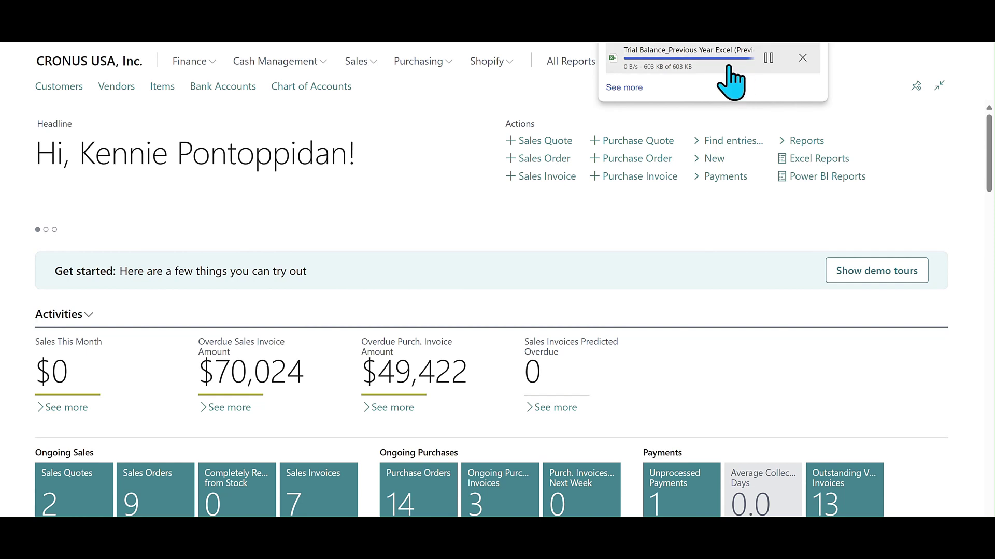
Open the downloaded trial balance workbook in Excel and enable its editing and external data content
{"action": "mouse_move", "coordinate": [677, 66]}
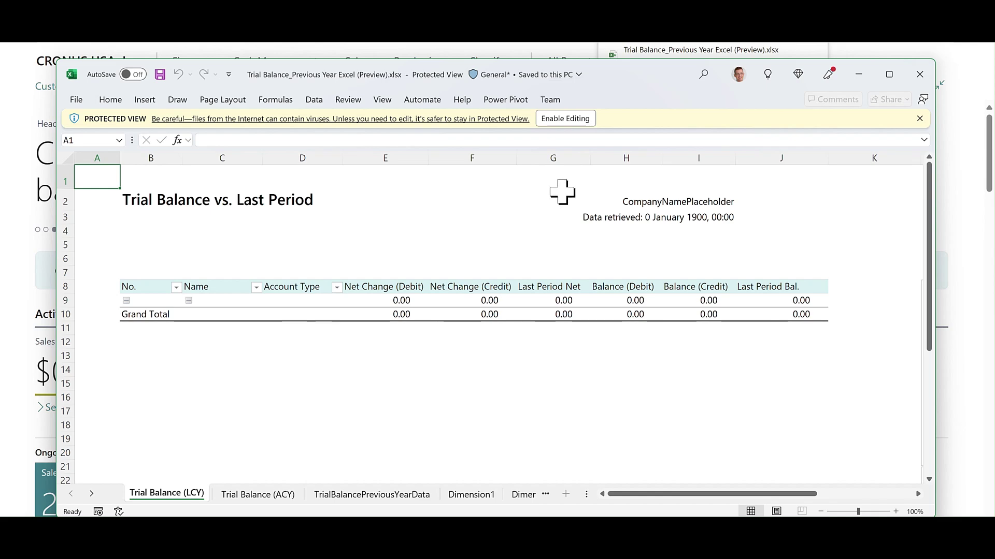
{"action": "left_click", "coordinate": [562, 120]}
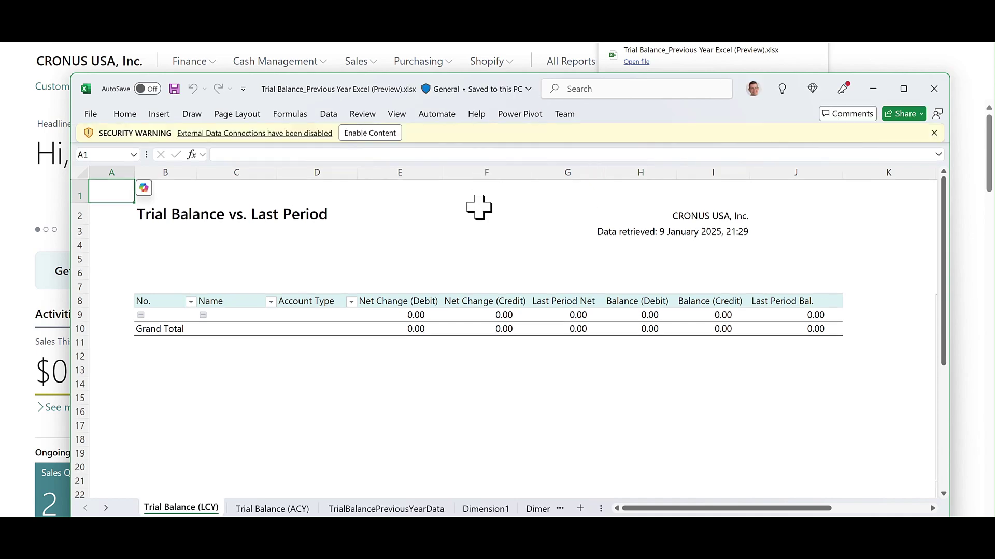
{"action": "left_click", "coordinate": [370, 134]}
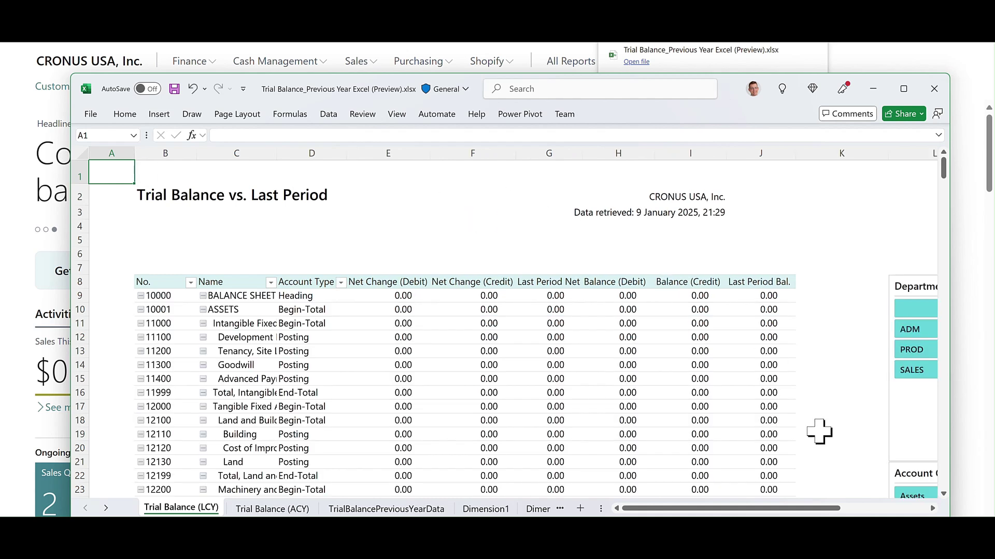
Delete the empty first row of the Trial Balance (LCY) sheet and narrow the empty column A
{"action": "left_click", "coordinate": [835, 520]}
{"action": "left_click", "coordinate": [836, 521]}
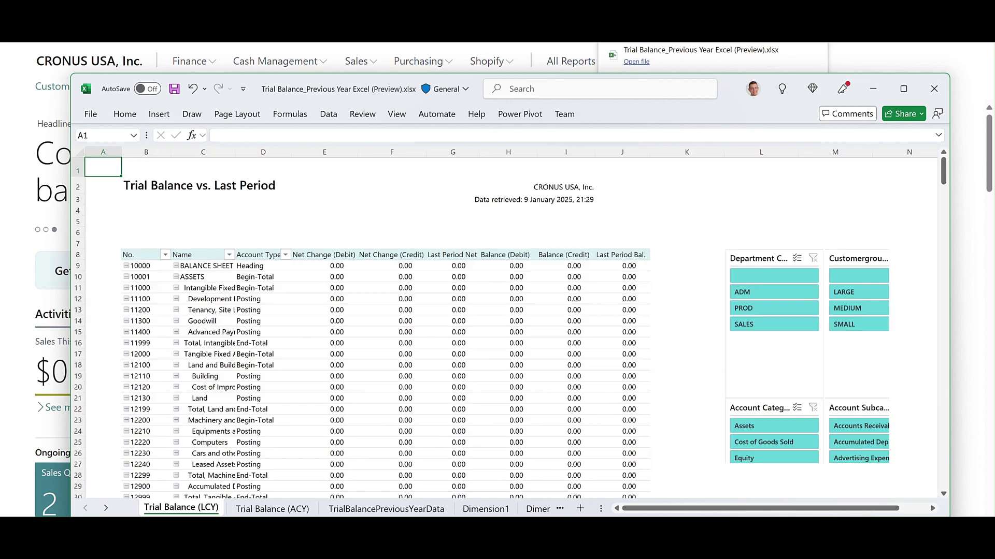
{"action": "left_click", "coordinate": [836, 520]}
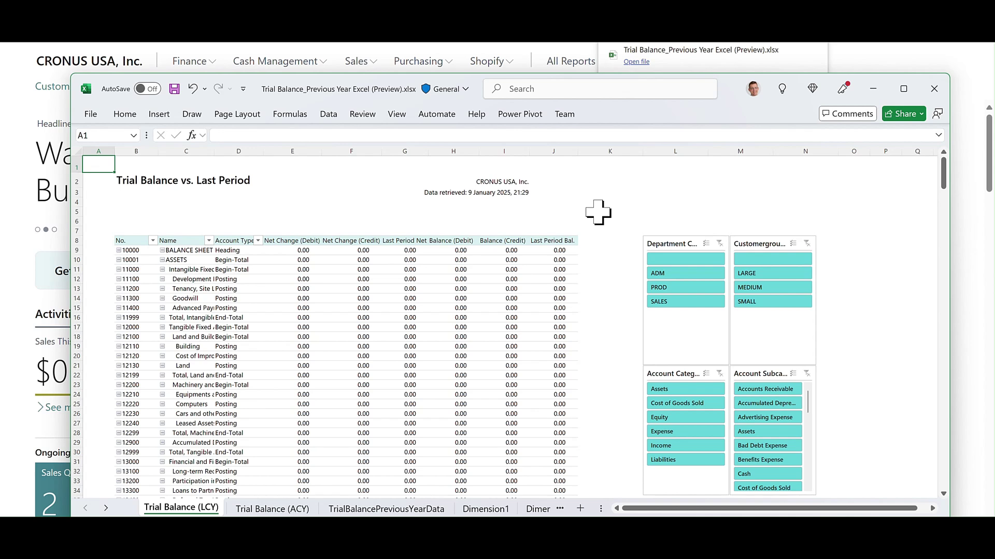
{"action": "left_click", "coordinate": [78, 166]}
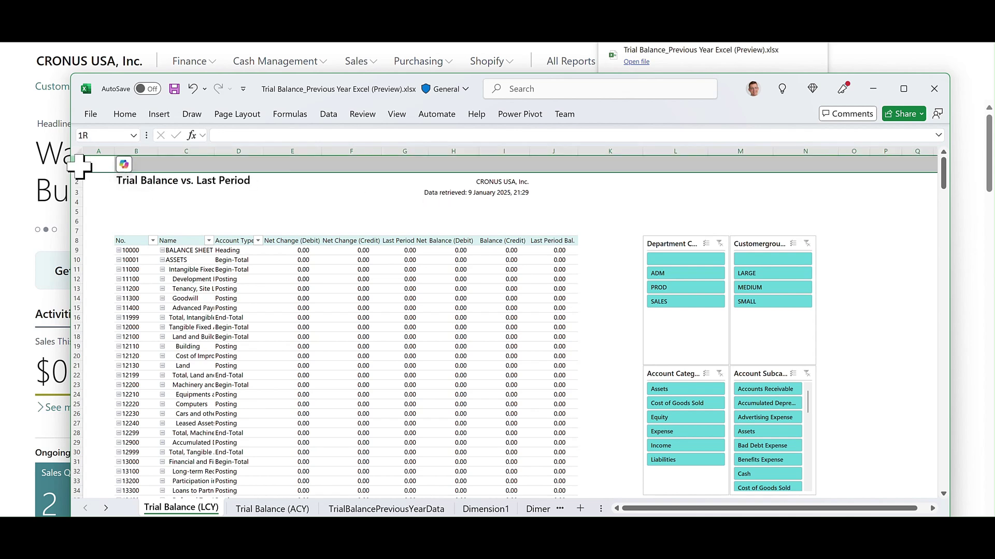
{"action": "right_click", "coordinate": [79, 166]}
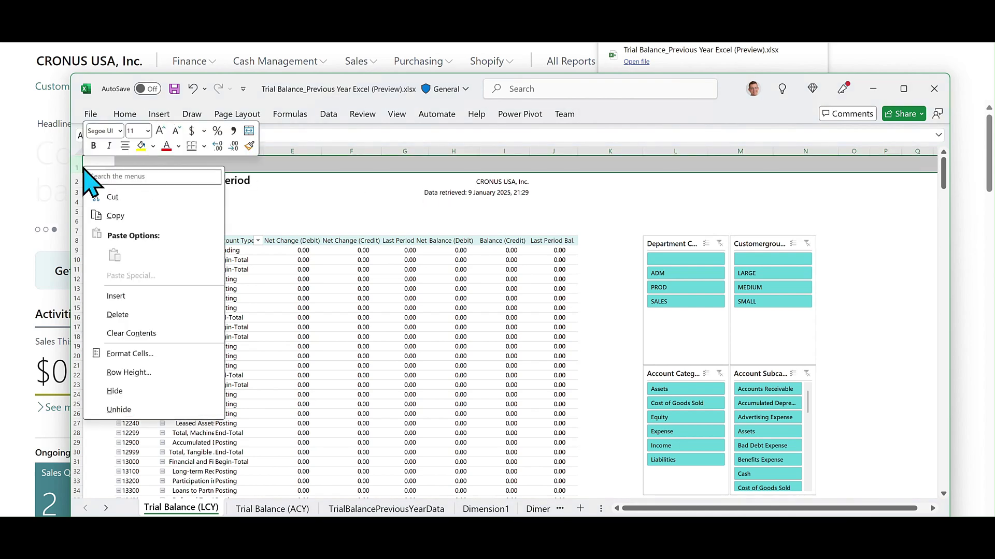
{"action": "left_click", "coordinate": [117, 314]}
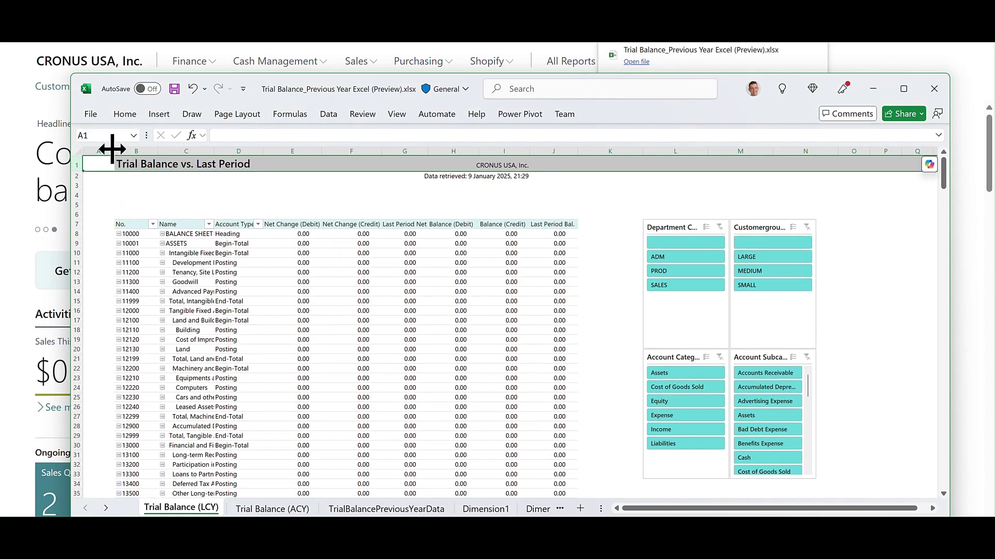
{"action": "left_click_drag", "start_coordinate": [113, 151], "coordinate": [95, 151]}
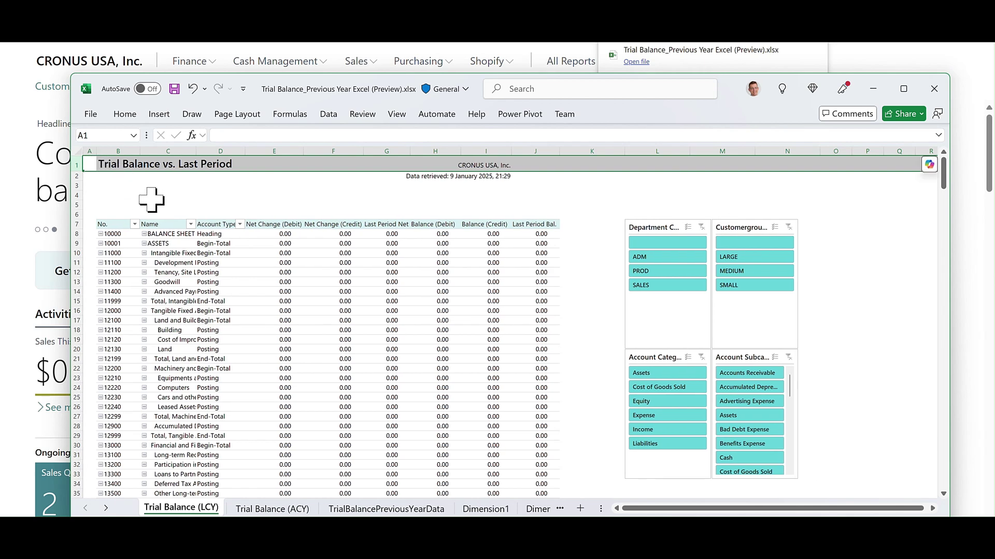
Delete the three empty rows 3 to 5 between the report heading and the pivot table
{"action": "left_click", "coordinate": [106, 196]}
{"action": "key", "text": "Up"}
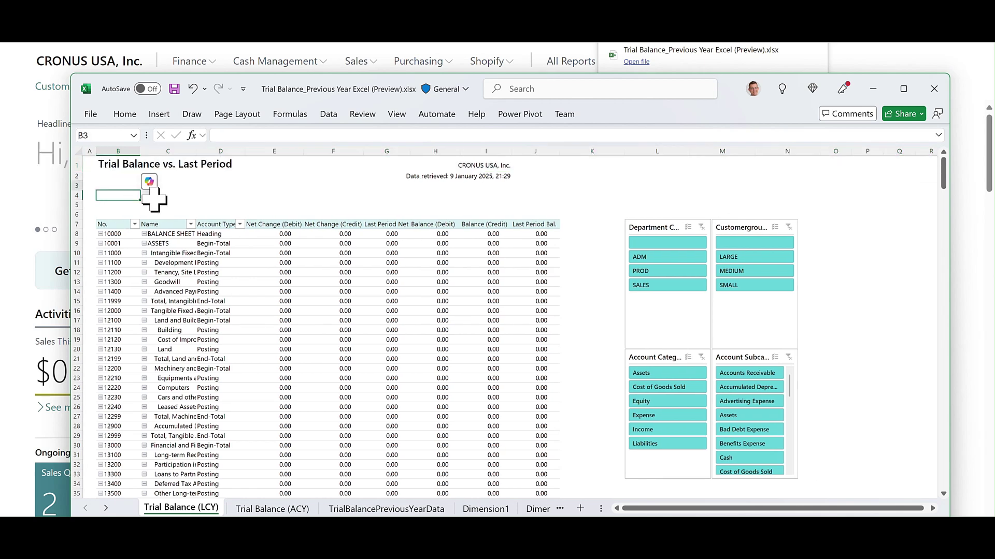
{"action": "key", "text": "shift+space"}
{"action": "key", "text": "shift+Down"}
{"action": "key", "text": "shift+Down"}
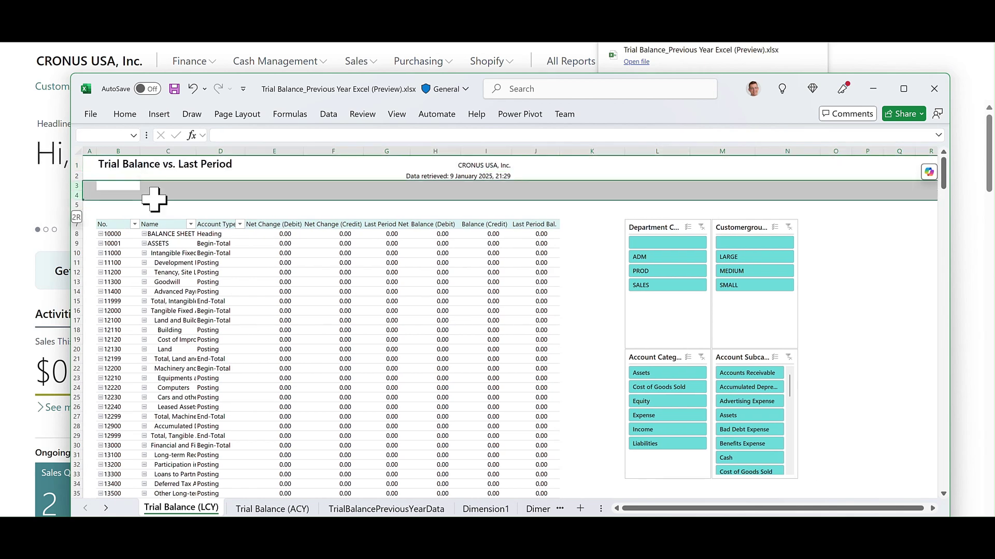
{"action": "scroll", "coordinate": [154, 198], "scroll_direction": "down", "scroll_amount": 1}
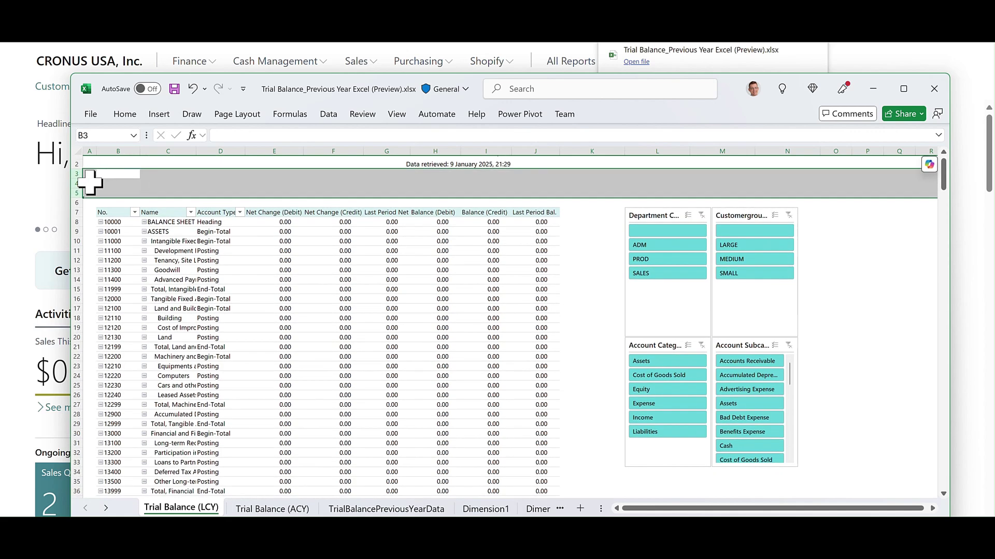
{"action": "right_click", "coordinate": [70, 182]}
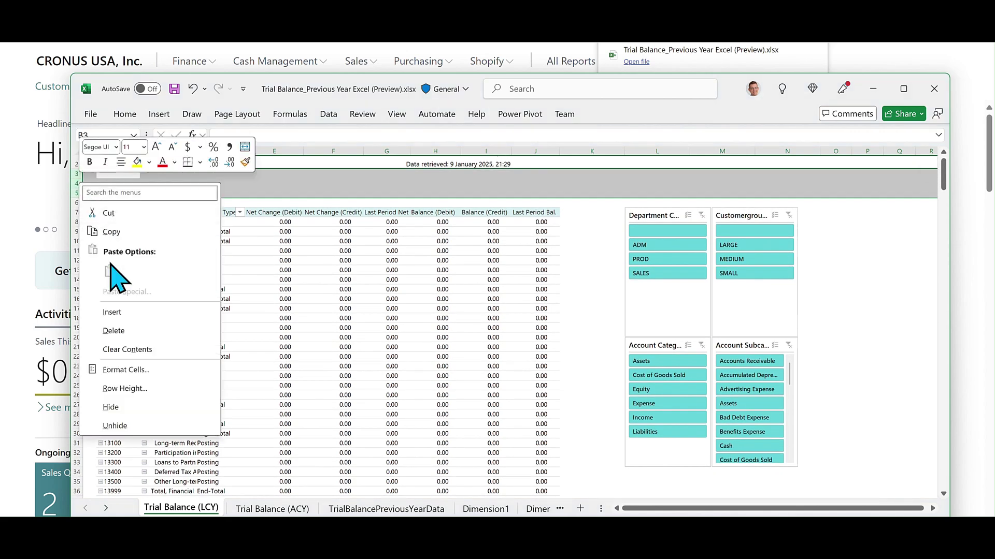
{"action": "left_click", "coordinate": [127, 330]}
{"action": "left_click", "coordinate": [582, 250]}
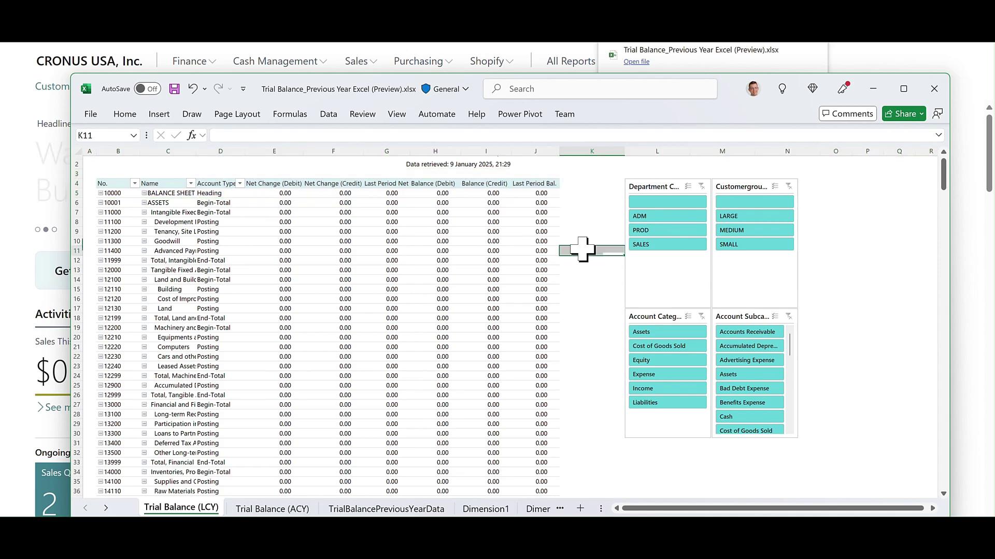
{"action": "scroll", "coordinate": [583, 250], "scroll_direction": "up", "scroll_amount": 1}
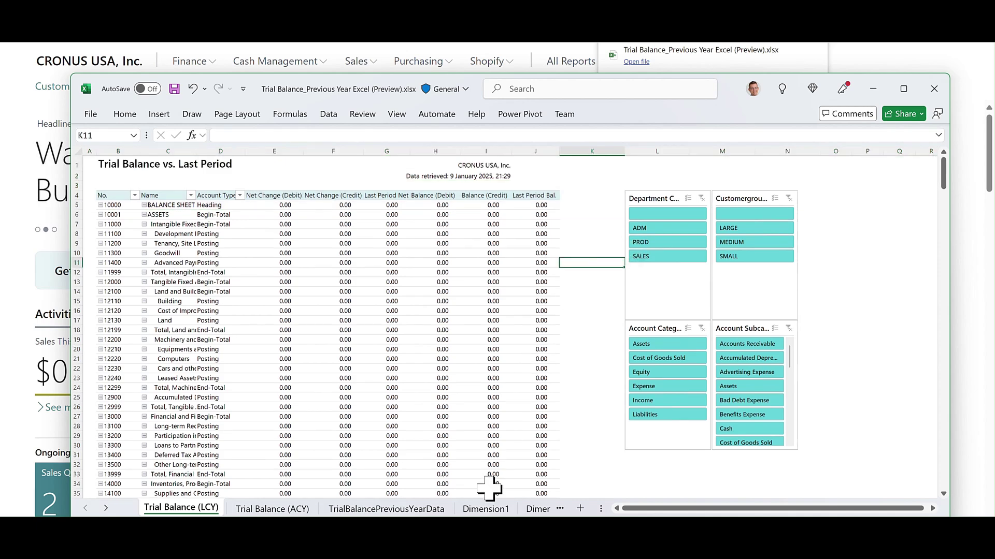
Hide the Dimension1, Dimension2 and TrialBalancePreviousYearData sheets and return to the Trial Balance (LCY) sheet
{"action": "right_click", "coordinate": [486, 509]}
{"action": "left_click", "coordinate": [518, 441]}
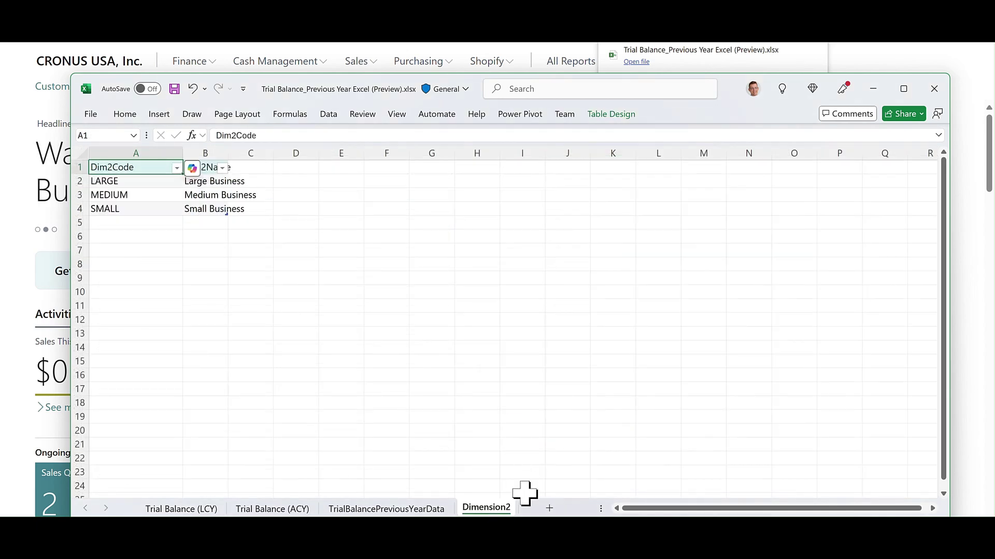
{"action": "right_click", "coordinate": [474, 512]}
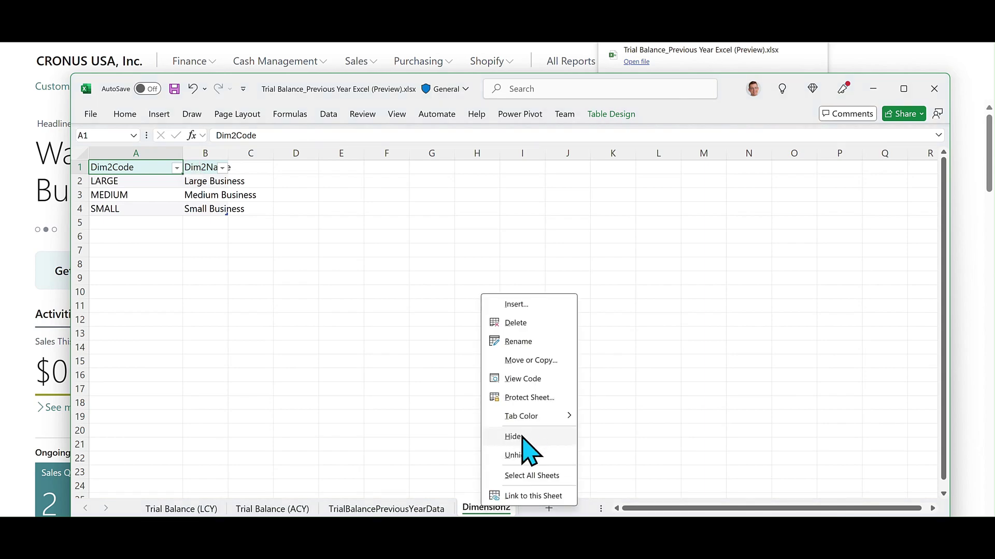
{"action": "left_click", "coordinate": [524, 441]}
{"action": "right_click", "coordinate": [409, 508]}
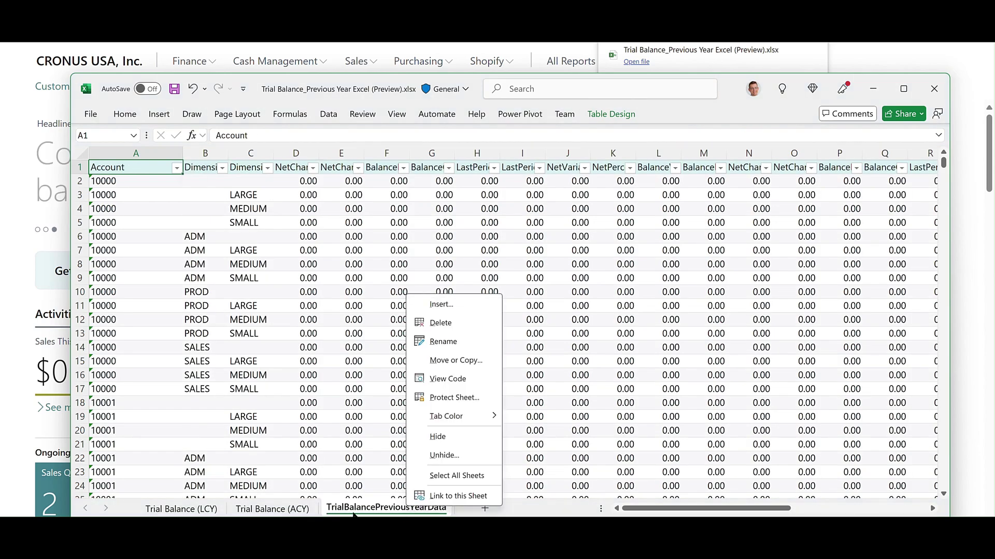
{"action": "left_click", "coordinate": [438, 436]}
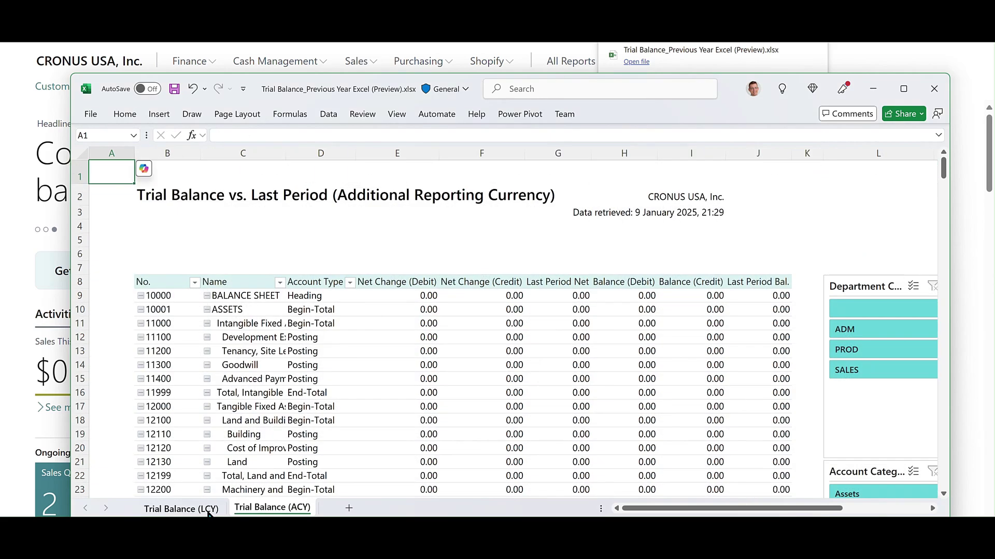
{"action": "left_click", "coordinate": [185, 510]}
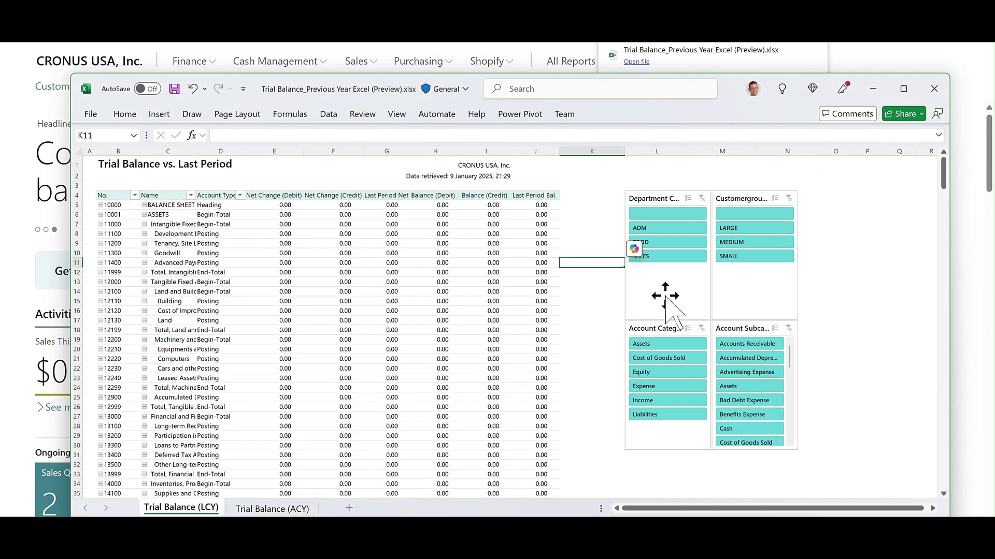
Narrow the empty column K so that the slicers sit closer to the pivot table
{"action": "left_click", "coordinate": [689, 301]}
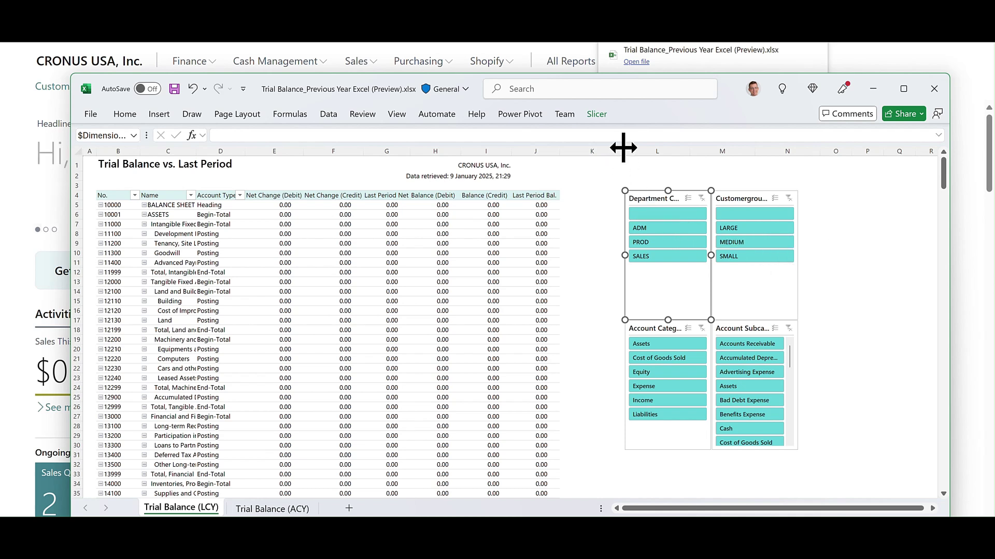
{"action": "left_click_drag", "start_coordinate": [623, 152], "coordinate": [583, 152]}
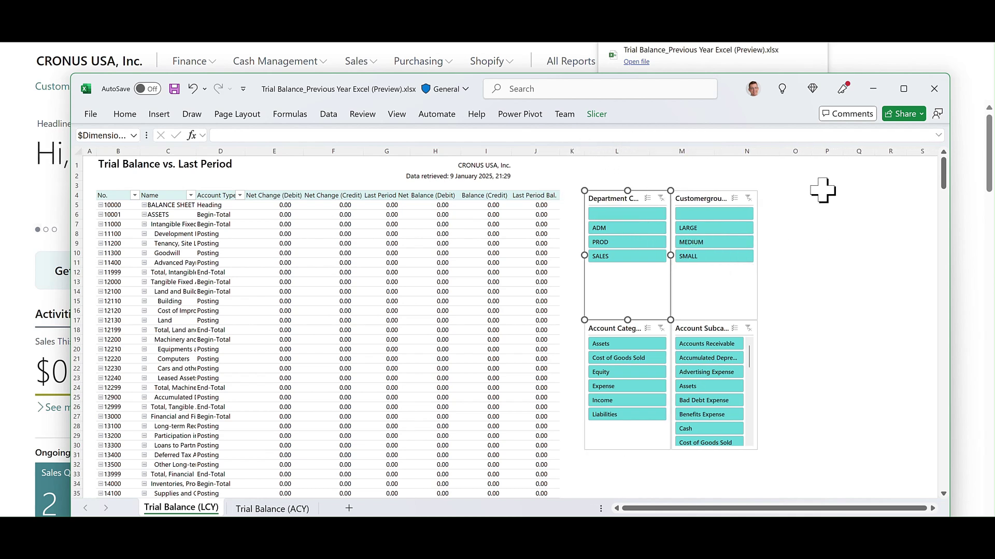
{"action": "left_click", "coordinate": [828, 210]}
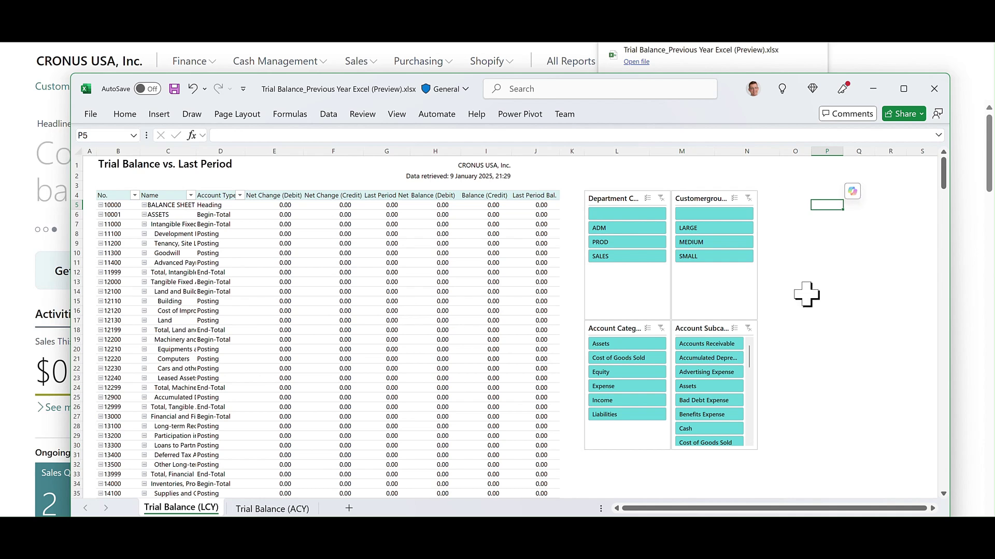
Filter the trial balance with the slicers to the account category Assets and the account subcategory Assets
{"action": "left_click", "coordinate": [609, 345]}
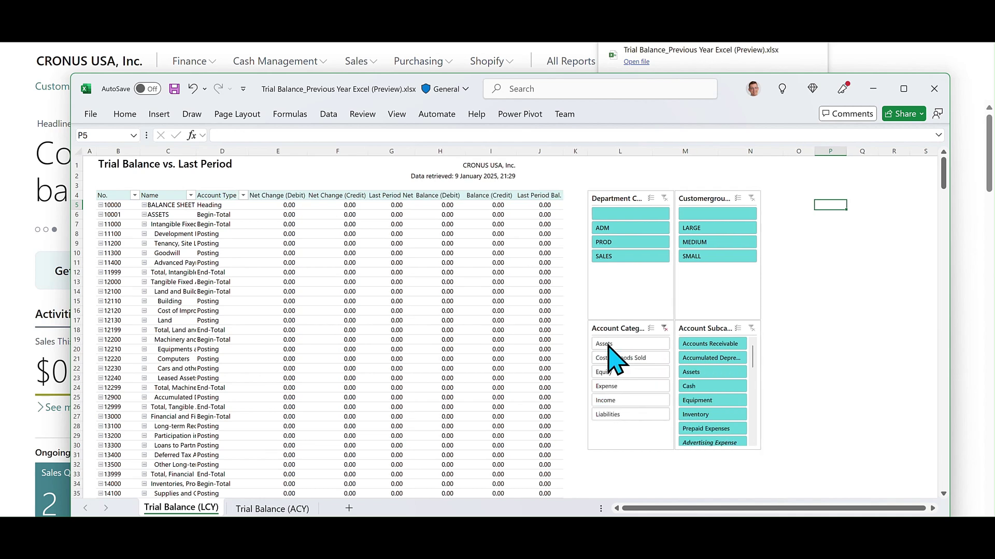
{"action": "left_click", "coordinate": [692, 372]}
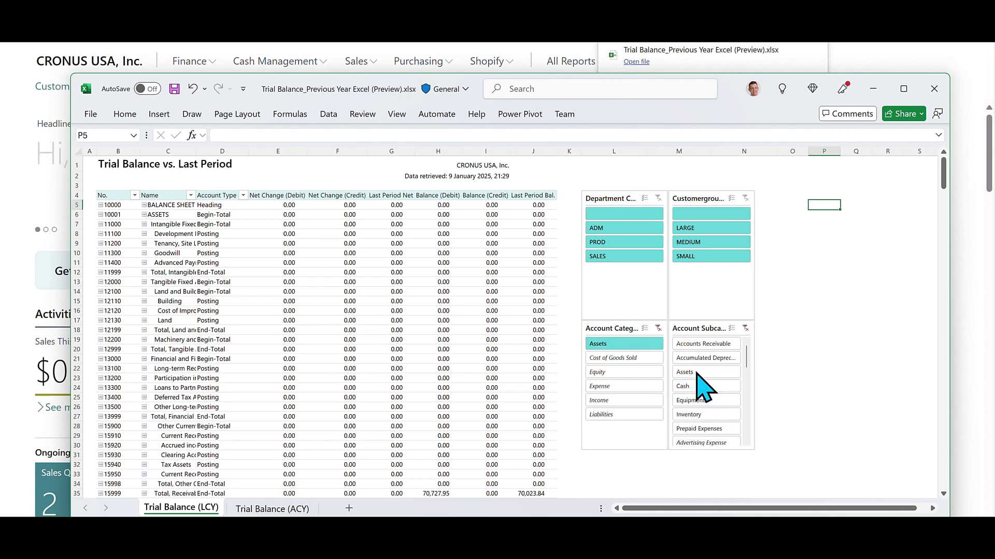
{"action": "scroll", "coordinate": [369, 315], "scroll_direction": "down", "scroll_amount": 3}
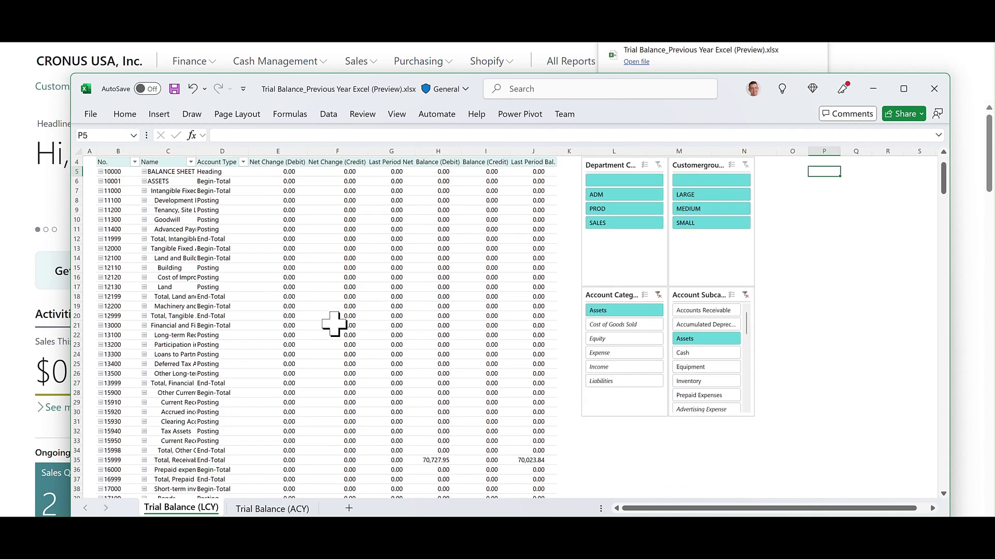
{"action": "scroll", "coordinate": [342, 331], "scroll_direction": "up", "scroll_amount": 3}
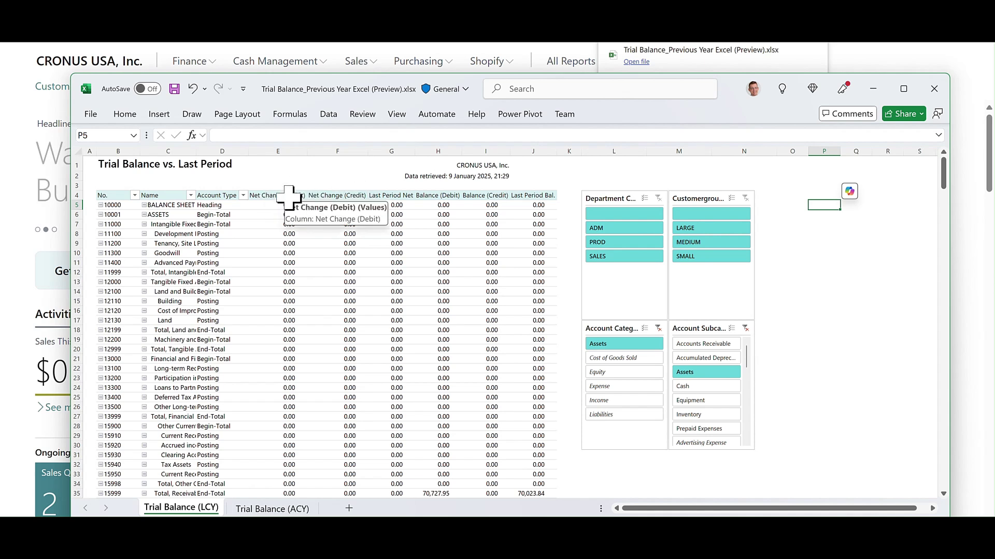
Show the pivot table's field list and examine the available fields, from the variance fields to the ACY fields
{"action": "left_click", "coordinate": [256, 236]}
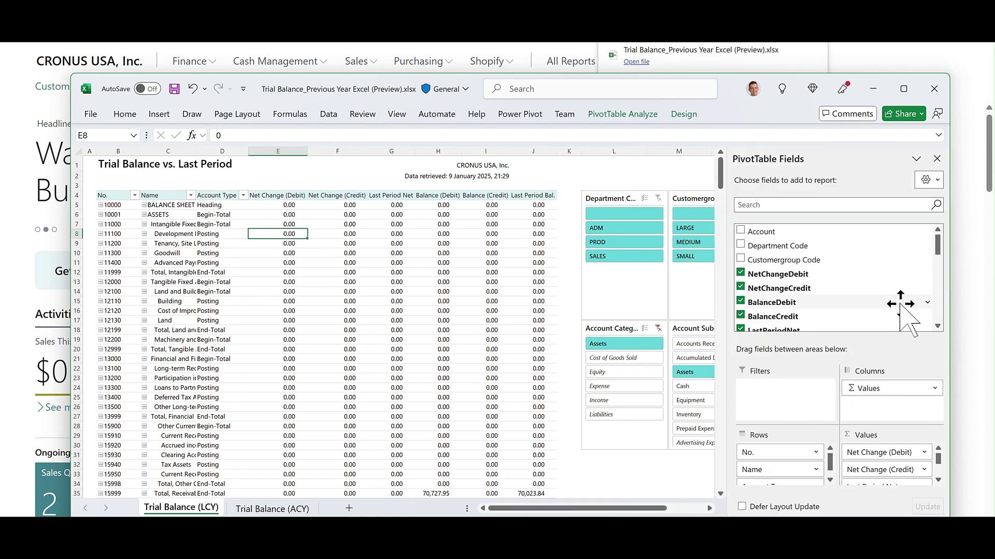
{"action": "left_click", "coordinate": [938, 327]}
{"action": "left_click", "coordinate": [938, 326]}
{"action": "left_click", "coordinate": [938, 327]}
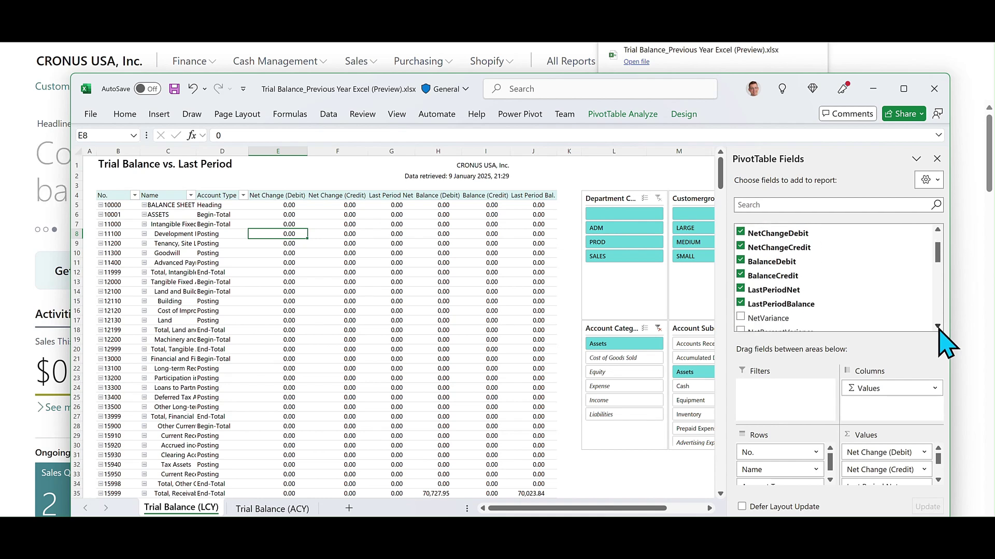
{"action": "left_click", "coordinate": [937, 326]}
{"action": "left_click", "coordinate": [937, 327]}
{"action": "left_click", "coordinate": [937, 326]}
{"action": "left_click", "coordinate": [937, 326]}
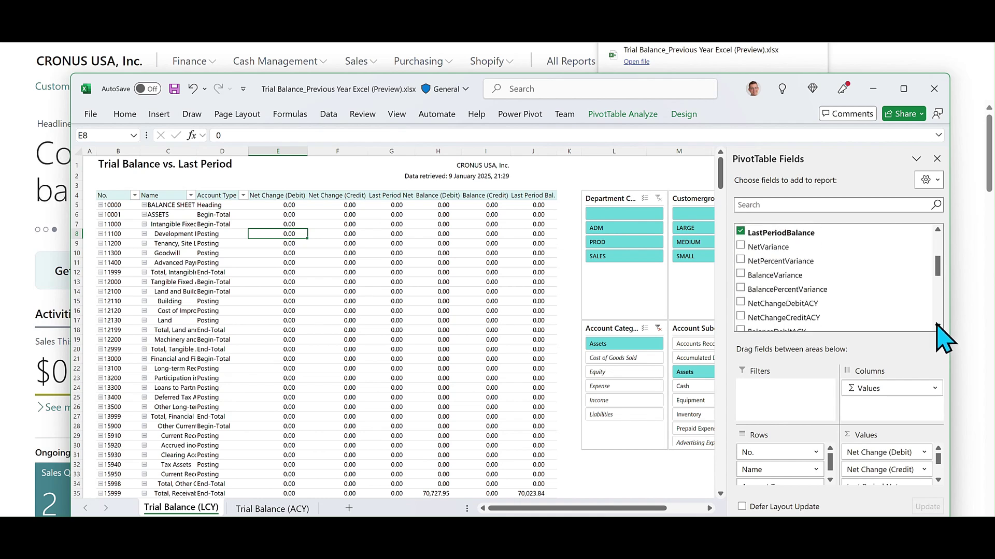
{"action": "left_click", "coordinate": [938, 326]}
{"action": "left_click", "coordinate": [938, 326]}
{"action": "left_click", "coordinate": [938, 327]}
{"action": "left_click", "coordinate": [937, 326]}
{"action": "left_click", "coordinate": [938, 327]}
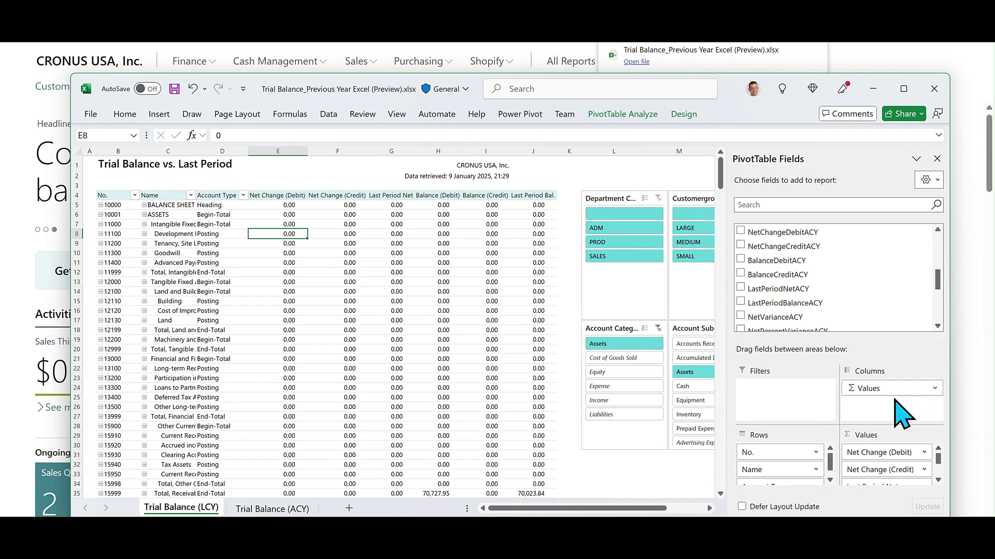
Remove the Account Type field from the pivot table's rows and leave the pivot table so the field list closes
{"action": "left_click_drag", "start_coordinate": [831, 465], "coordinate": [830, 475]}
{"action": "left_click", "coordinate": [812, 478]}
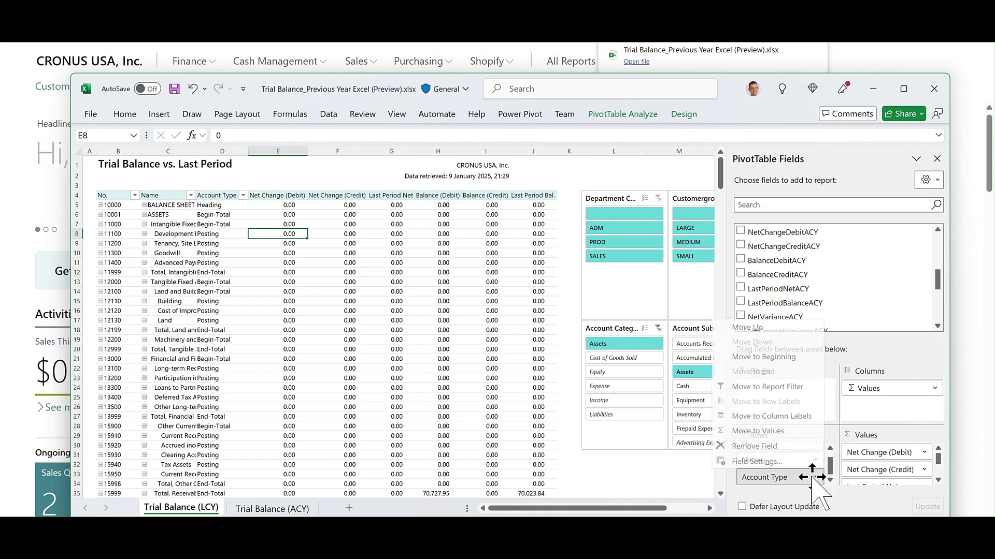
{"action": "left_click", "coordinate": [756, 446]}
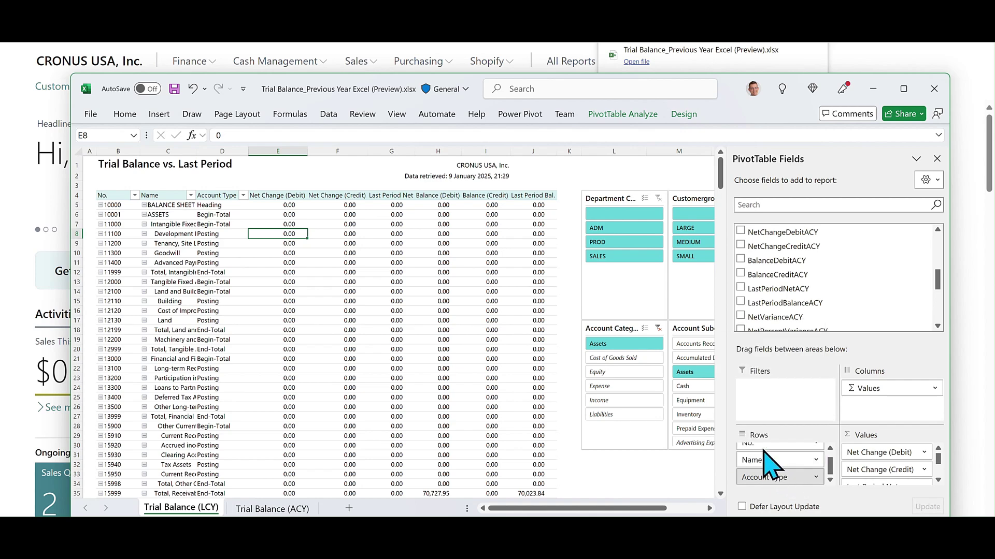
{"action": "left_click", "coordinate": [605, 210]}
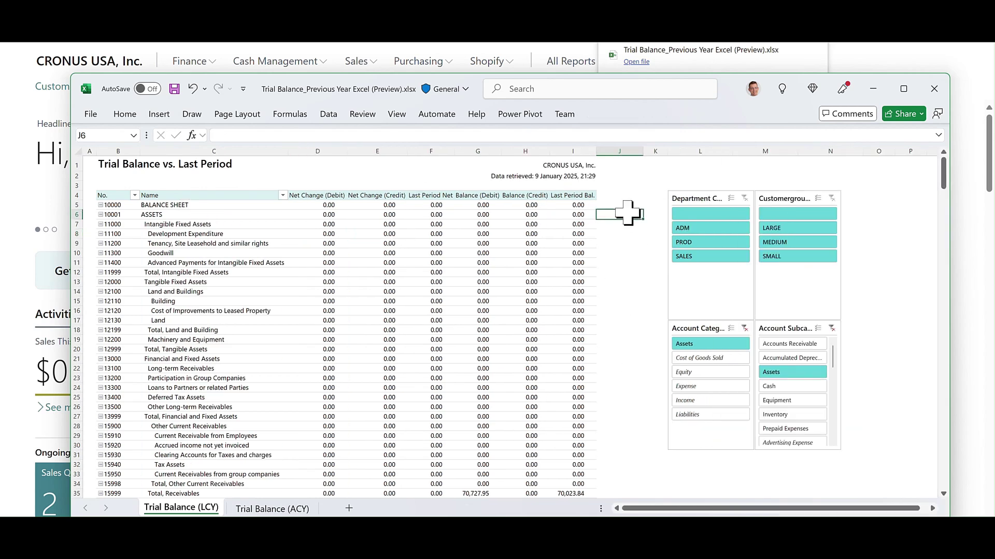
{"action": "left_click", "coordinate": [653, 175]}
{"action": "left_click", "coordinate": [704, 175]}
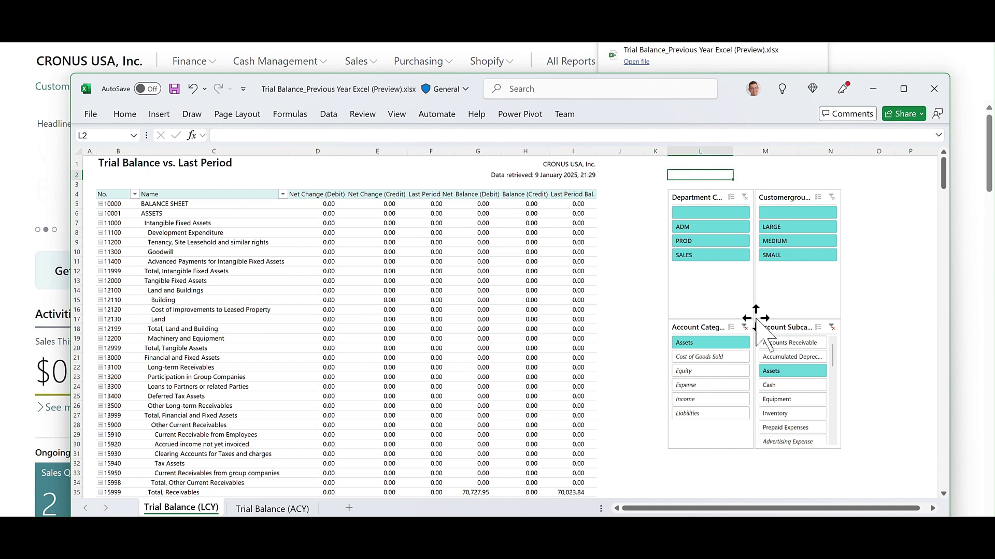
{"action": "left_click", "coordinate": [710, 342]}
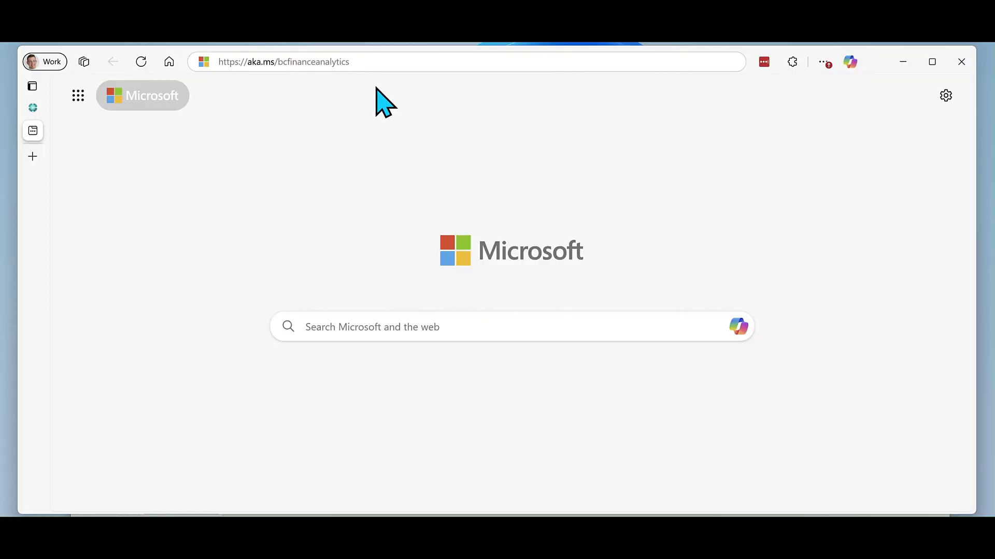
{"action": "left_click", "coordinate": [361, 63]}
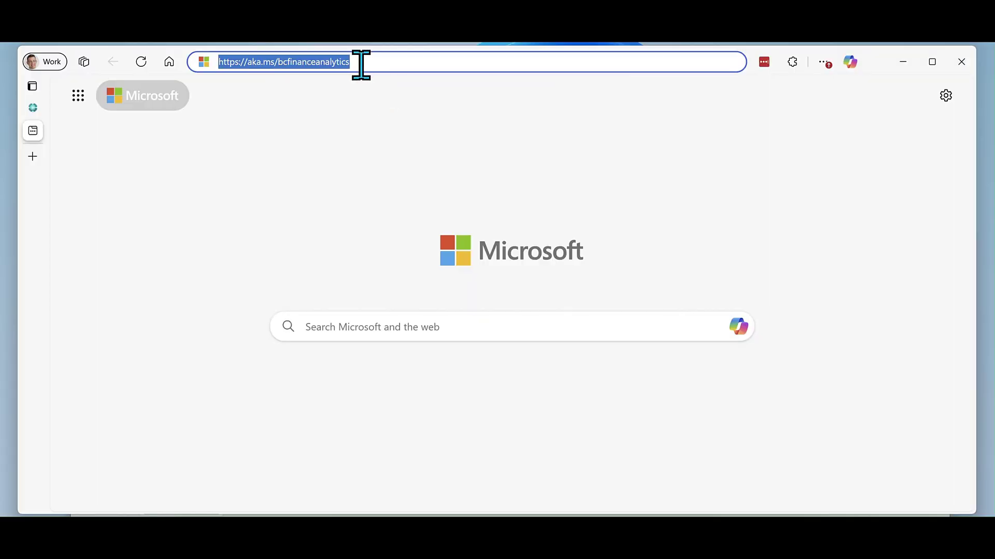
{"action": "left_click", "coordinate": [281, 70]}
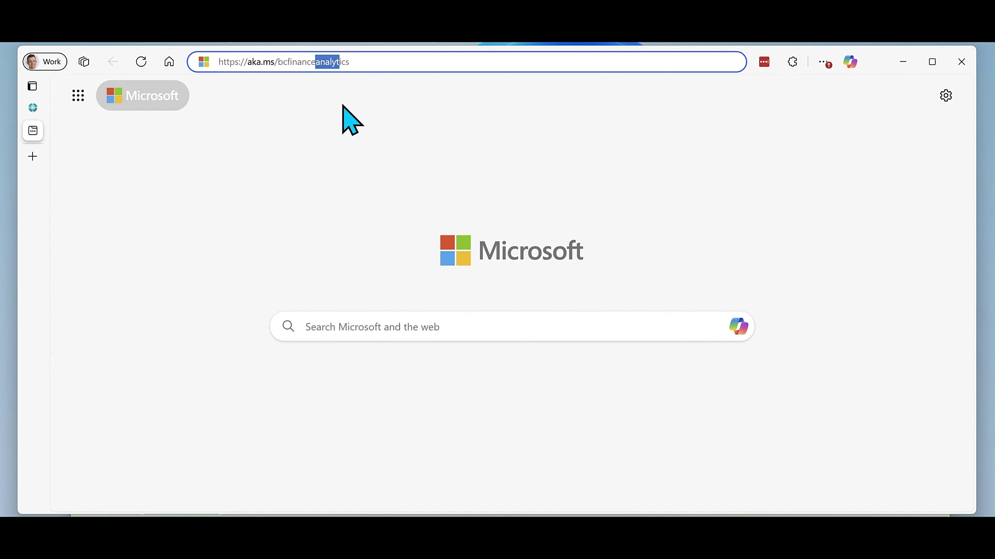
{"action": "type", "text": "bcfinance"}
{"action": "key", "text": "Return"}
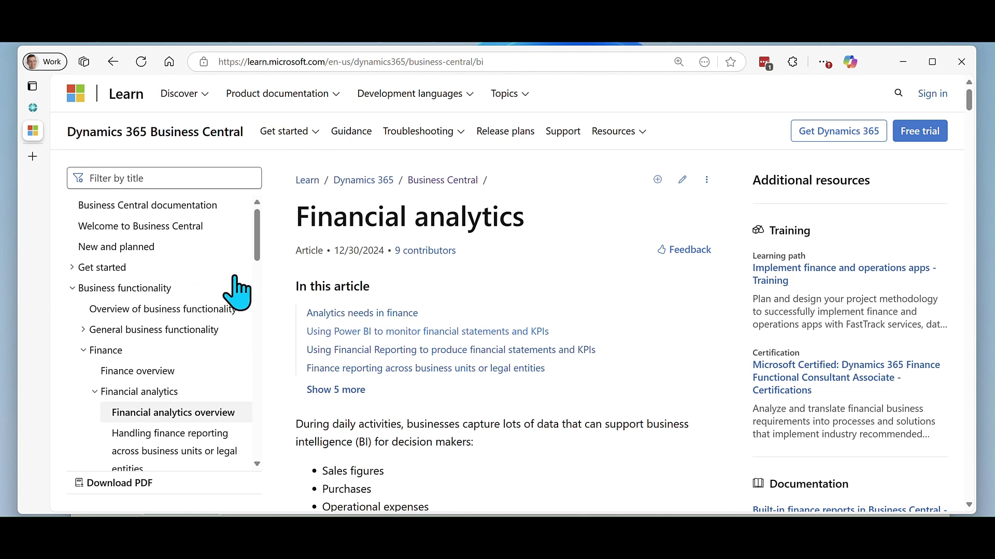
Open the Key finance report overview article from the Key finance reports group under Built-in finance reports
{"action": "left_click_drag", "start_coordinate": [255, 239], "coordinate": [260, 273]}
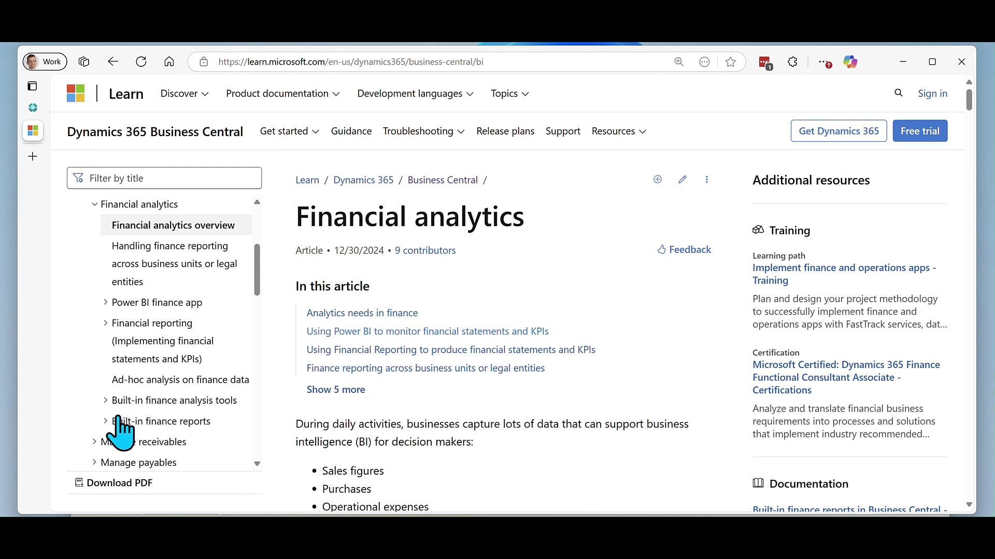
{"action": "left_click", "coordinate": [107, 422]}
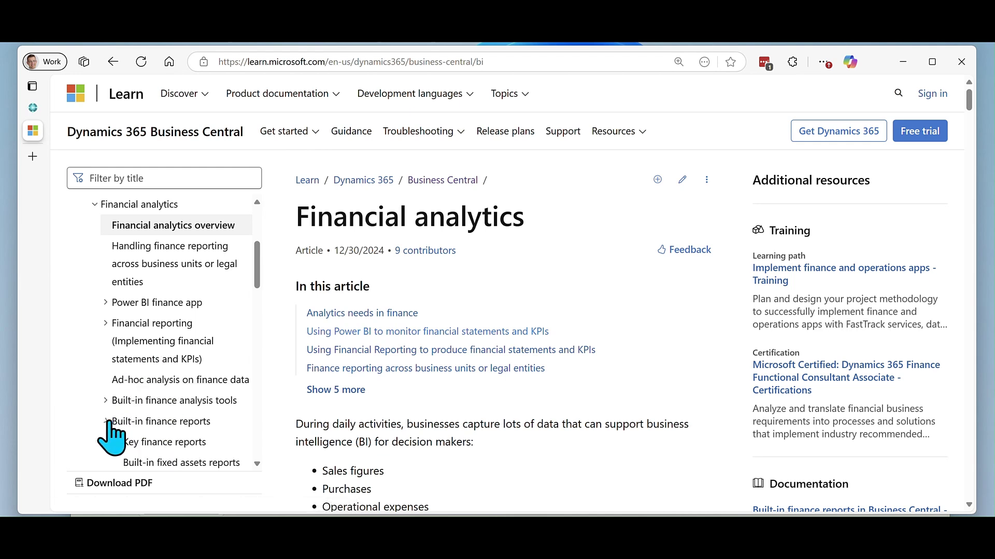
{"action": "left_click", "coordinate": [166, 442]}
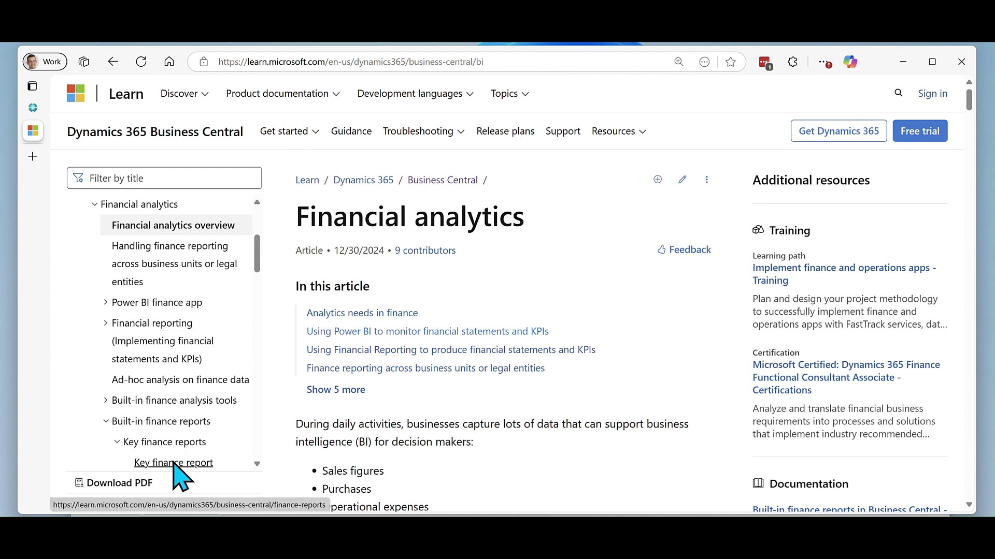
{"action": "left_click", "coordinate": [174, 462]}
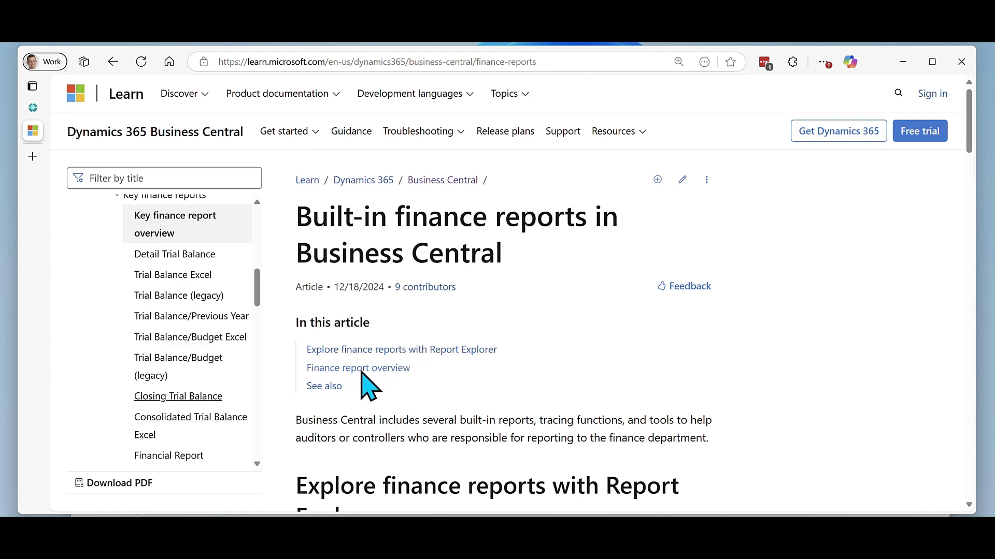
Go to the article's Finance report overview table and open the About Trial Balance/Budget Excel article listed there
{"action": "scroll", "coordinate": [362, 371], "scroll_direction": "down", "scroll_amount": 1}
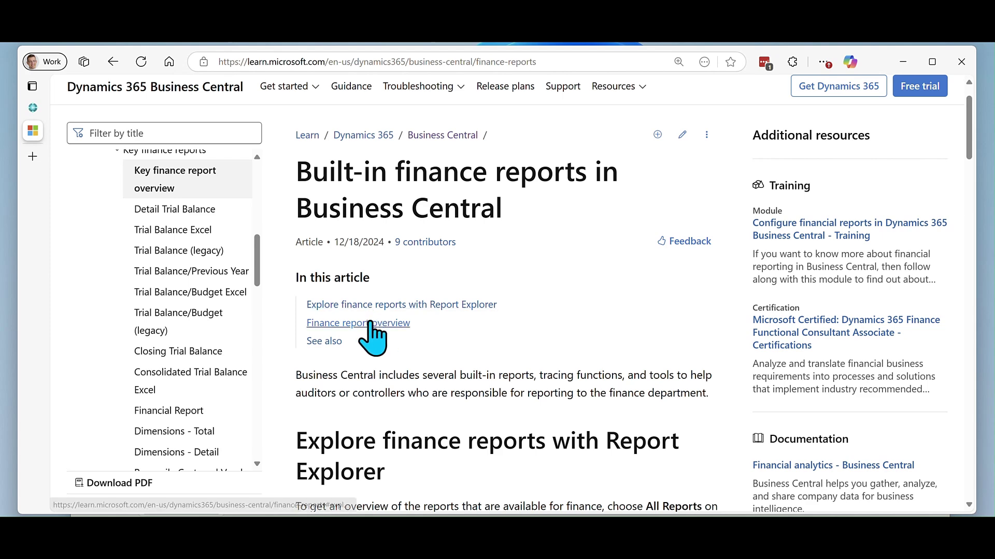
{"action": "left_click", "coordinate": [371, 322]}
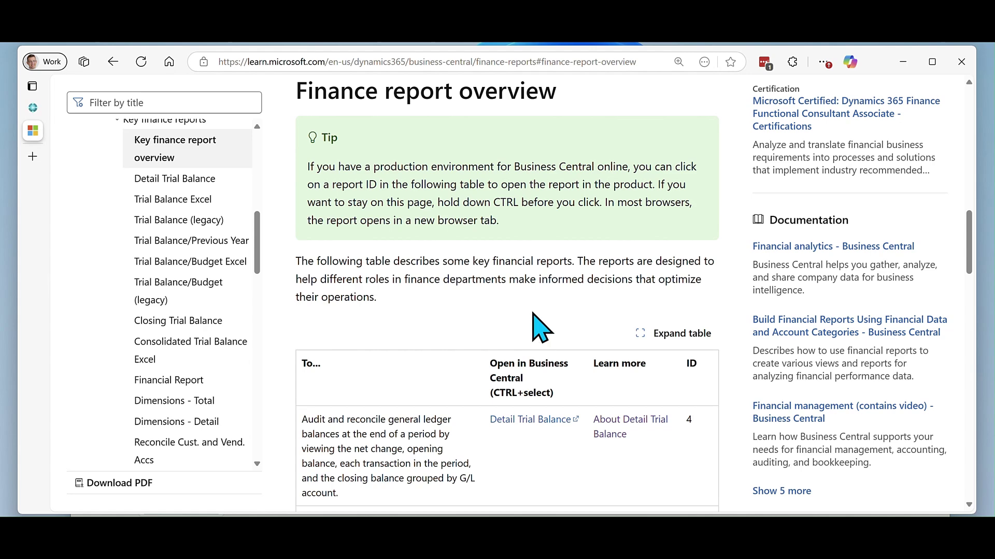
{"action": "scroll", "coordinate": [534, 321], "scroll_direction": "down", "scroll_amount": 1}
{"action": "scroll", "coordinate": [536, 329], "scroll_direction": "down", "scroll_amount": 3}
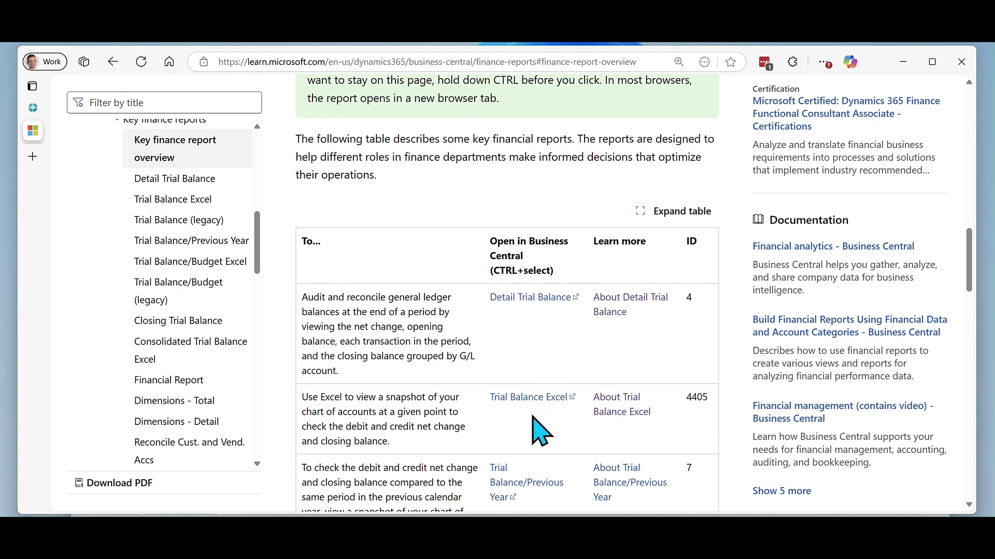
{"action": "scroll", "coordinate": [532, 416], "scroll_direction": "down", "scroll_amount": 1}
{"action": "scroll", "coordinate": [538, 430], "scroll_direction": "down", "scroll_amount": 1}
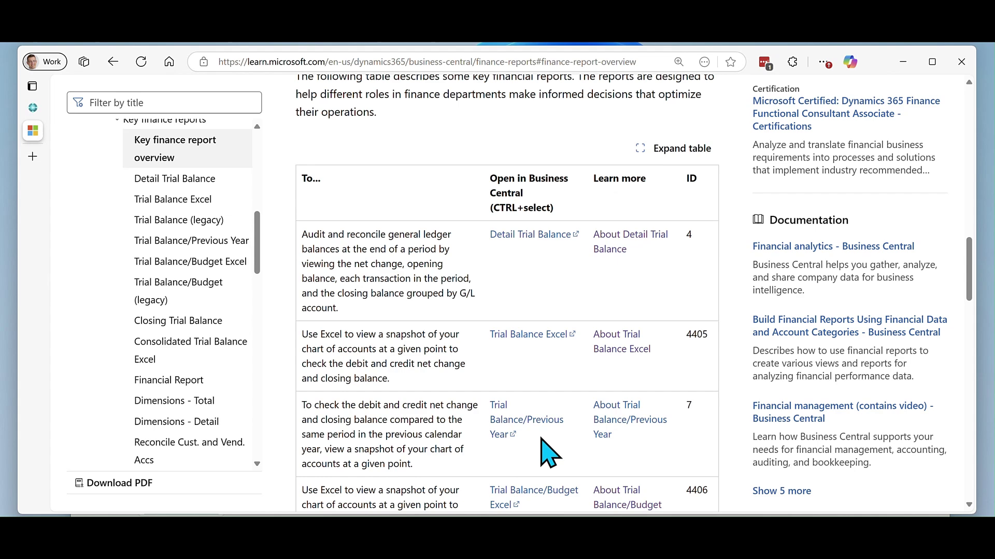
{"action": "scroll", "coordinate": [547, 449], "scroll_direction": "down", "scroll_amount": 1}
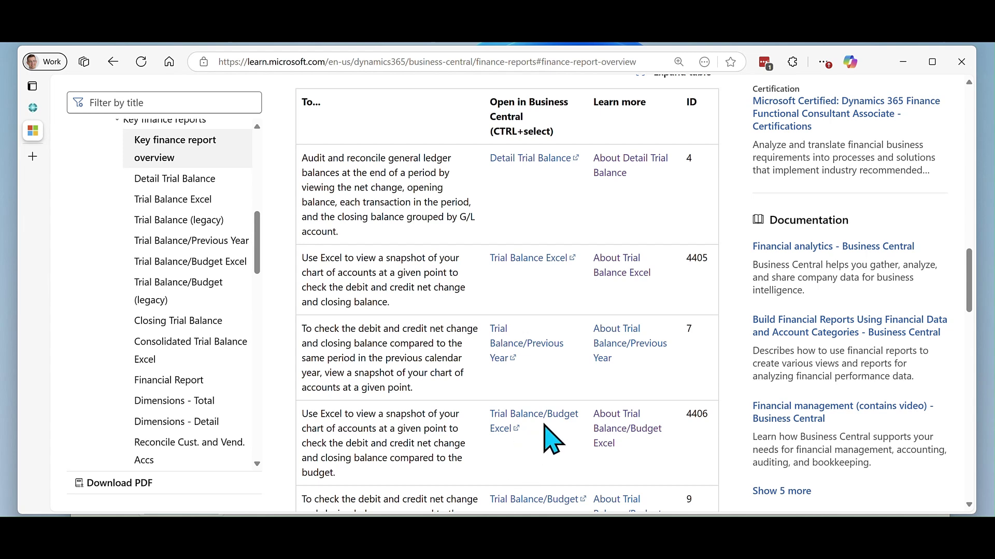
{"action": "left_click", "coordinate": [612, 417]}
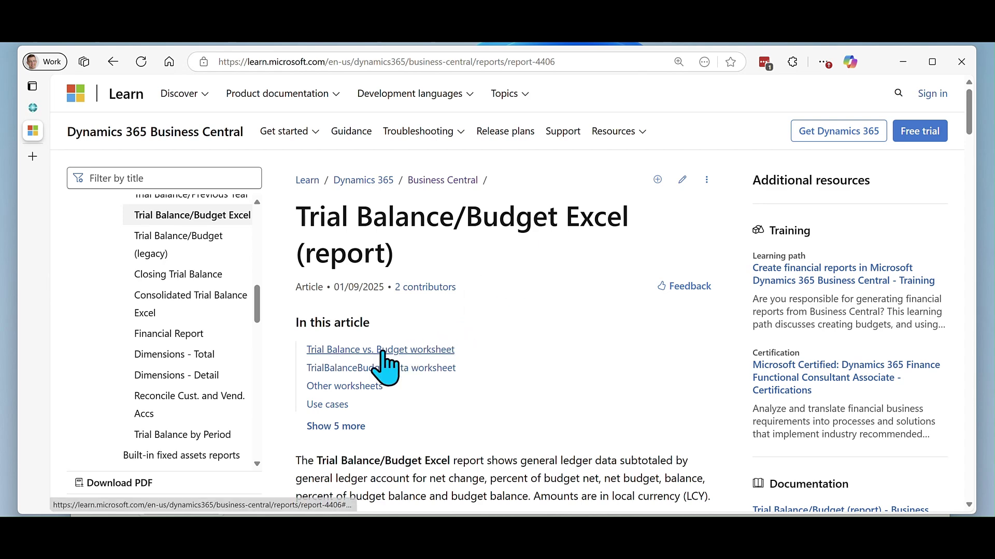
Read the Trial Balance/Budget Excel article's introduction and its sections on the Trial Balance vs. Budget and TrialBalanceBudgetData worksheets
{"action": "scroll", "coordinate": [607, 353], "scroll_direction": "down", "scroll_amount": 3}
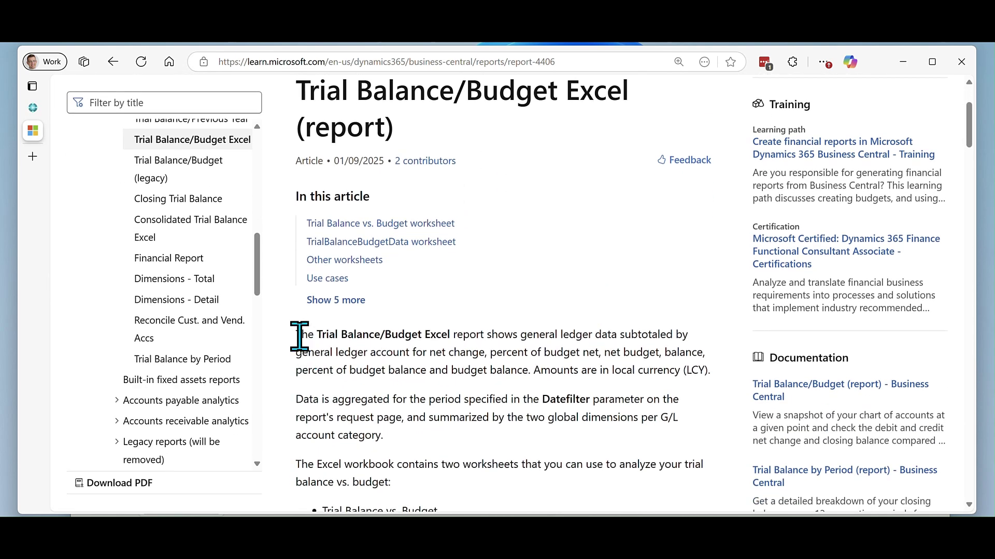
{"action": "left_click_drag", "start_coordinate": [299, 336], "coordinate": [392, 432]}
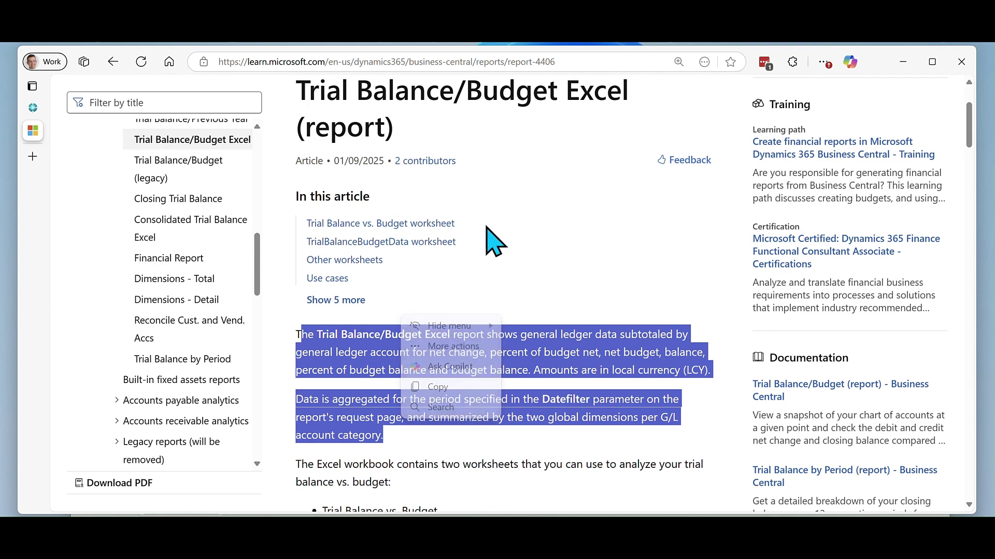
{"action": "scroll", "coordinate": [490, 237], "scroll_direction": "down", "scroll_amount": 3}
{"action": "scroll", "coordinate": [493, 238], "scroll_direction": "down", "scroll_amount": 12}
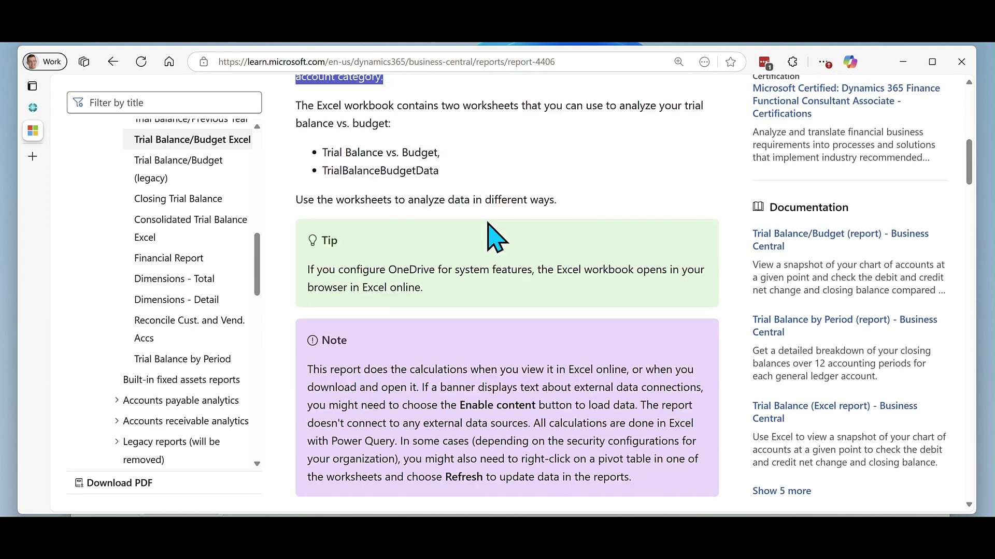
{"action": "scroll", "coordinate": [490, 230], "scroll_direction": "down", "scroll_amount": 2}
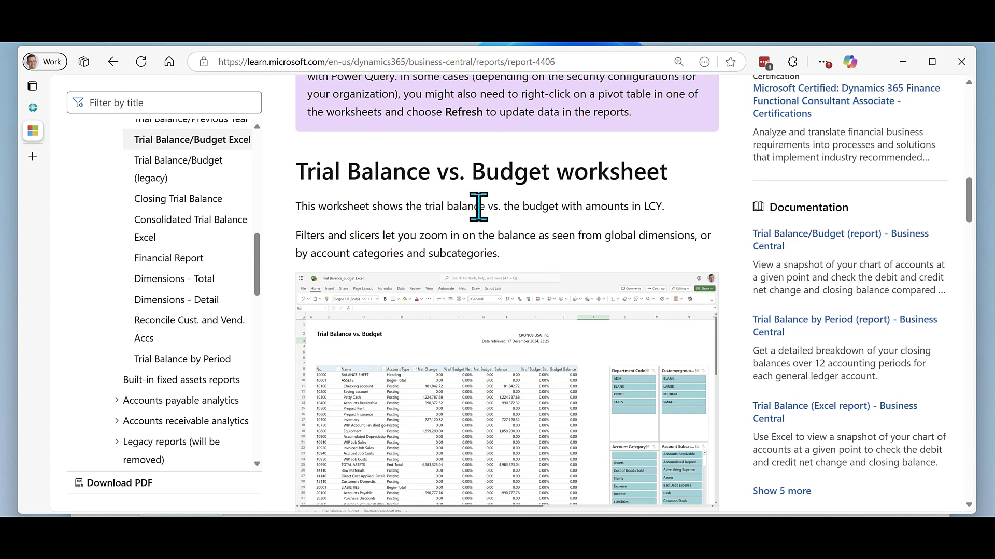
{"action": "scroll", "coordinate": [478, 206], "scroll_direction": "down", "scroll_amount": 1}
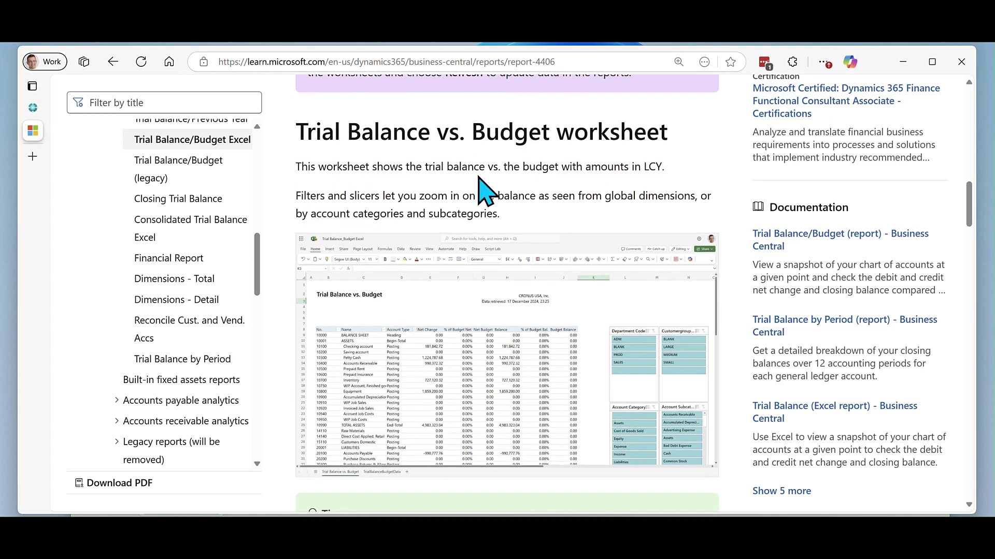
{"action": "scroll", "coordinate": [484, 171], "scroll_direction": "down", "scroll_amount": 6}
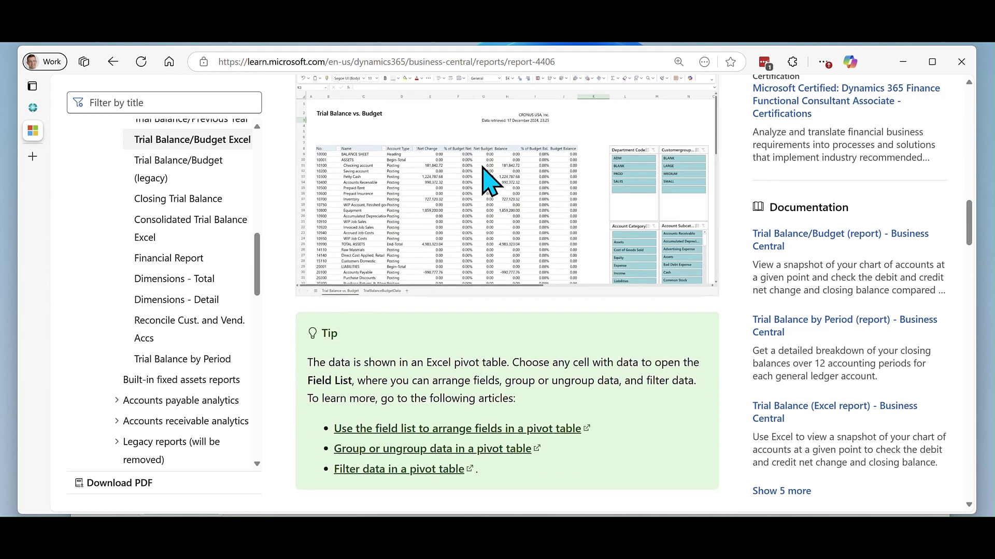
{"action": "scroll", "coordinate": [489, 181], "scroll_direction": "down", "scroll_amount": 3}
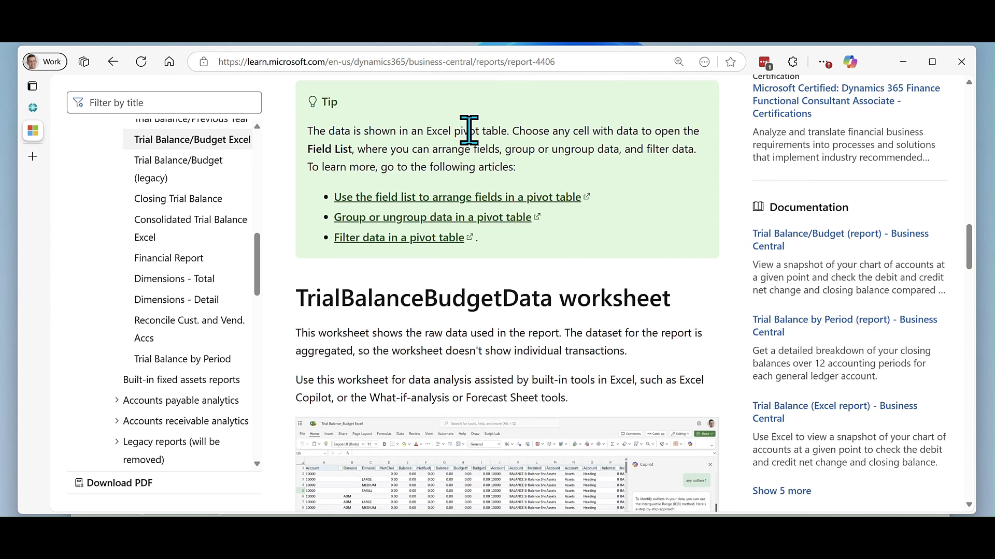
{"action": "scroll", "coordinate": [469, 134], "scroll_direction": "down", "scroll_amount": 3}
{"action": "scroll", "coordinate": [472, 191], "scroll_direction": "down", "scroll_amount": 3}
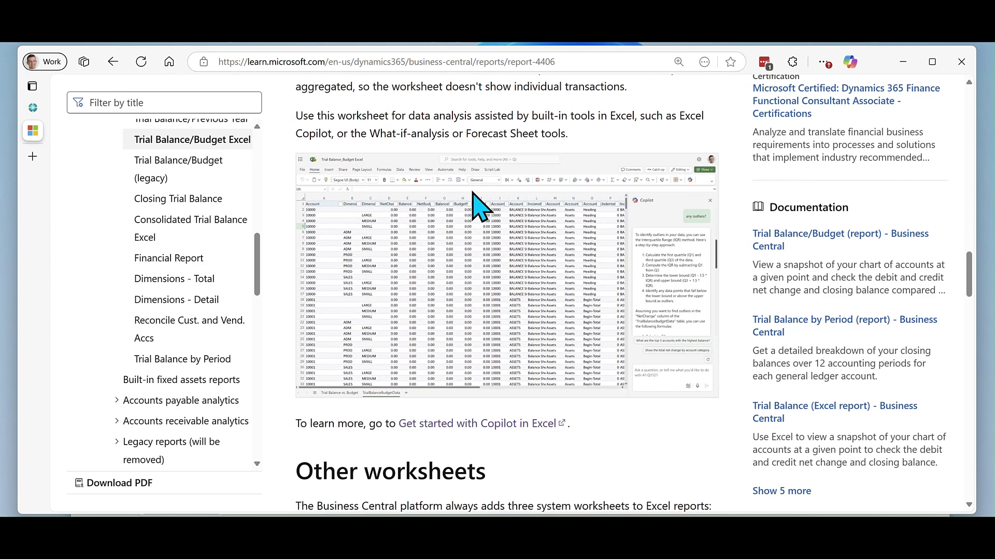
{"action": "scroll", "coordinate": [474, 233], "scroll_direction": "up", "scroll_amount": 2}
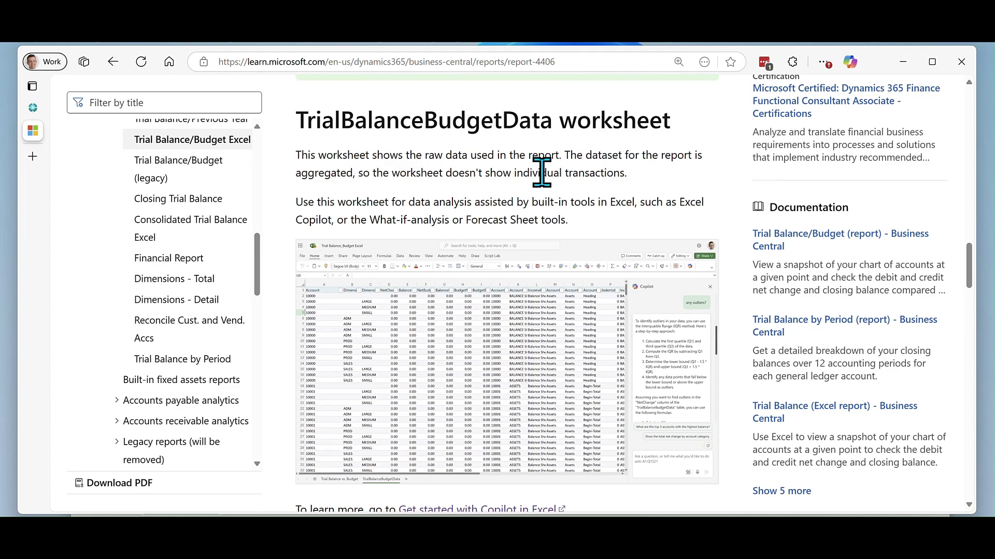
Review the article's use cases, the Try the report link, and the Make the report your own and Alternative reports sections
{"action": "scroll", "coordinate": [561, 151], "scroll_direction": "down", "scroll_amount": 3}
{"action": "scroll", "coordinate": [563, 154], "scroll_direction": "down", "scroll_amount": 9}
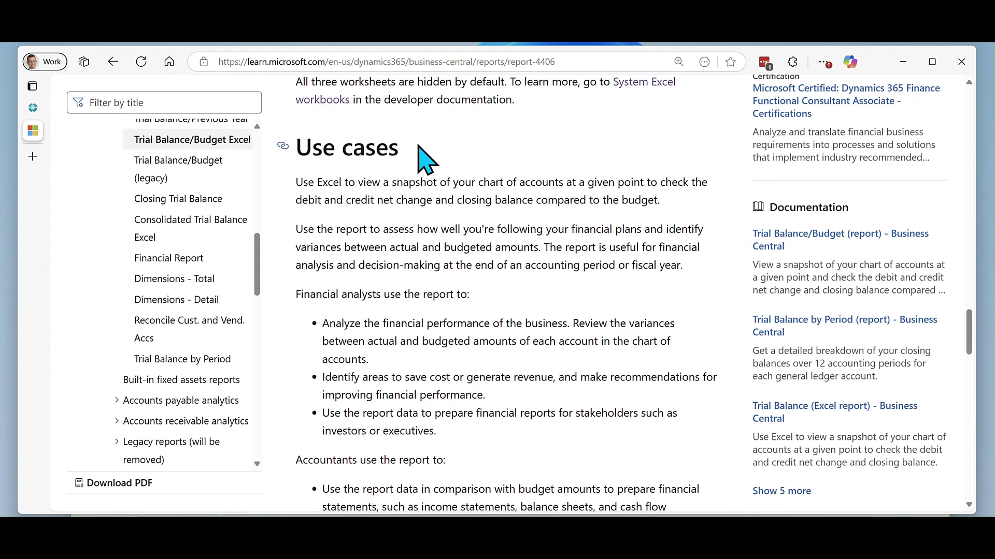
{"action": "scroll", "coordinate": [425, 159], "scroll_direction": "down", "scroll_amount": 8}
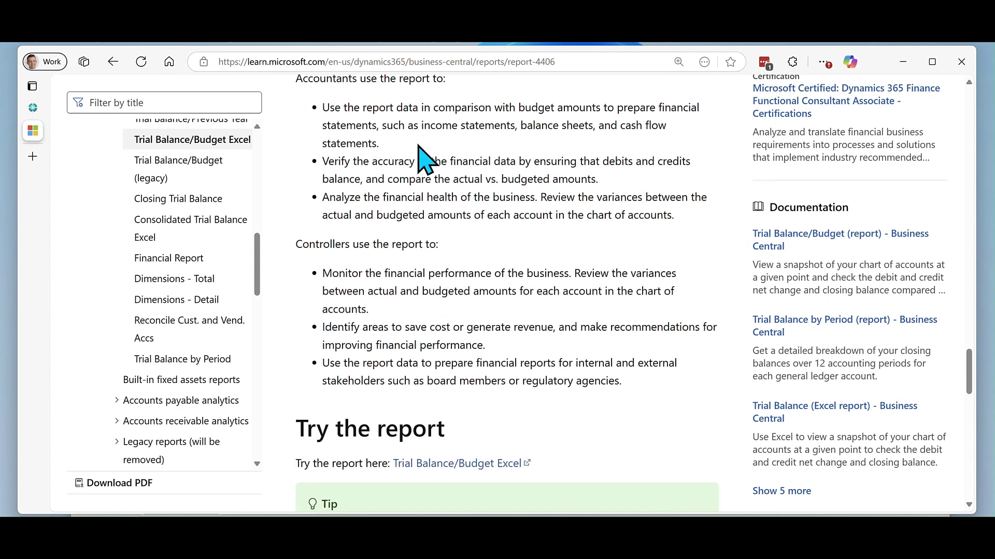
{"action": "scroll", "coordinate": [418, 144], "scroll_direction": "down", "scroll_amount": 3}
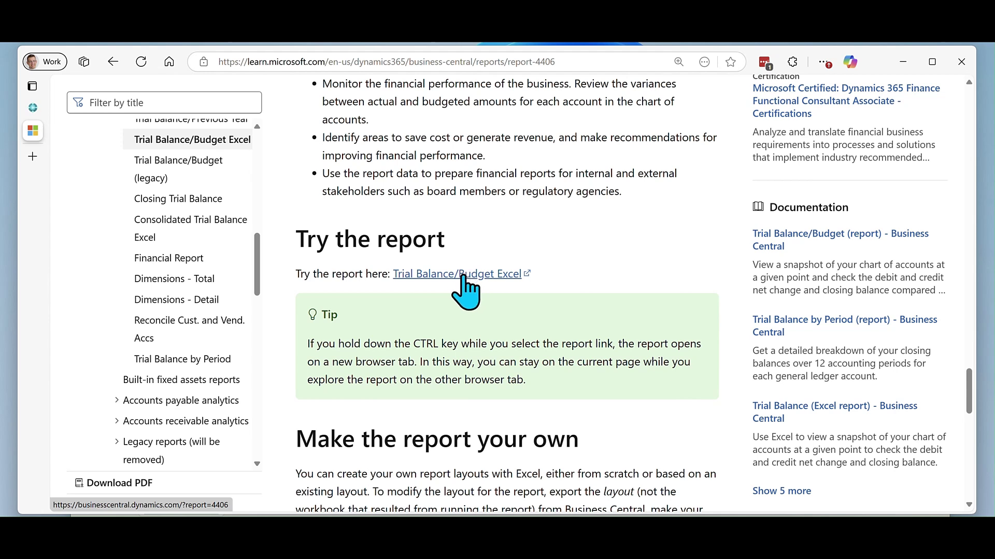
{"action": "scroll", "coordinate": [478, 222], "scroll_direction": "down", "scroll_amount": 4}
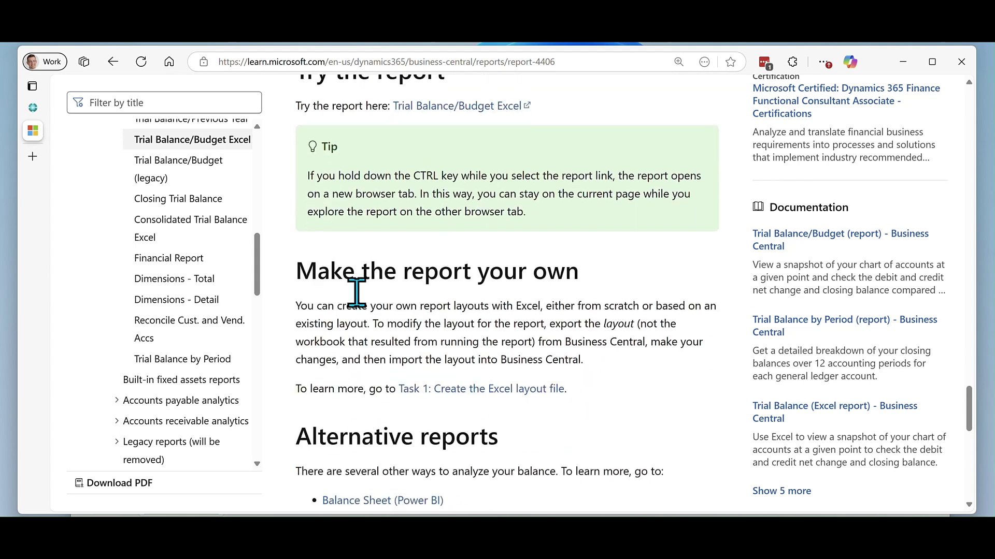
{"action": "left_click_drag", "start_coordinate": [297, 270], "coordinate": [581, 281]}
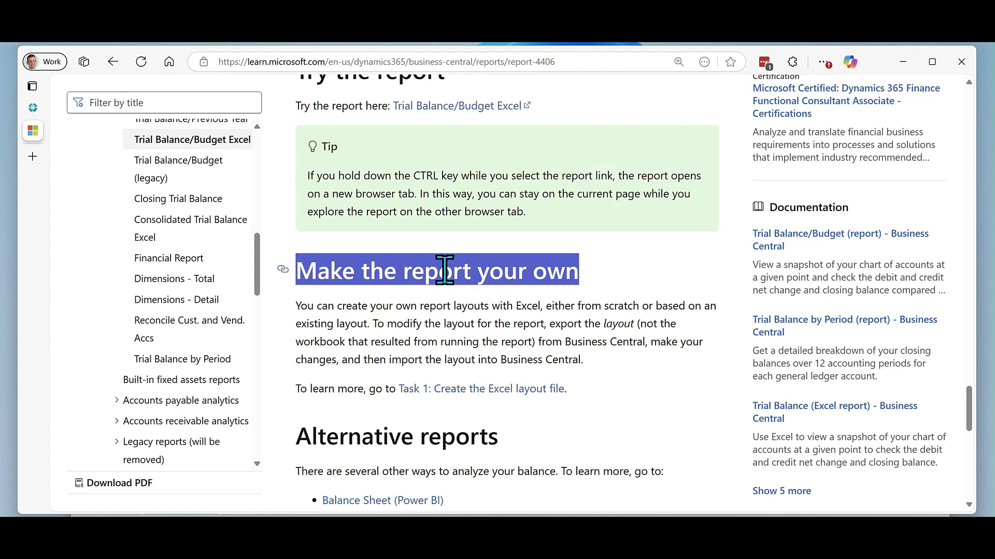
{"action": "scroll", "coordinate": [445, 269], "scroll_direction": "down", "scroll_amount": 2}
{"action": "scroll", "coordinate": [446, 288], "scroll_direction": "down", "scroll_amount": 1}
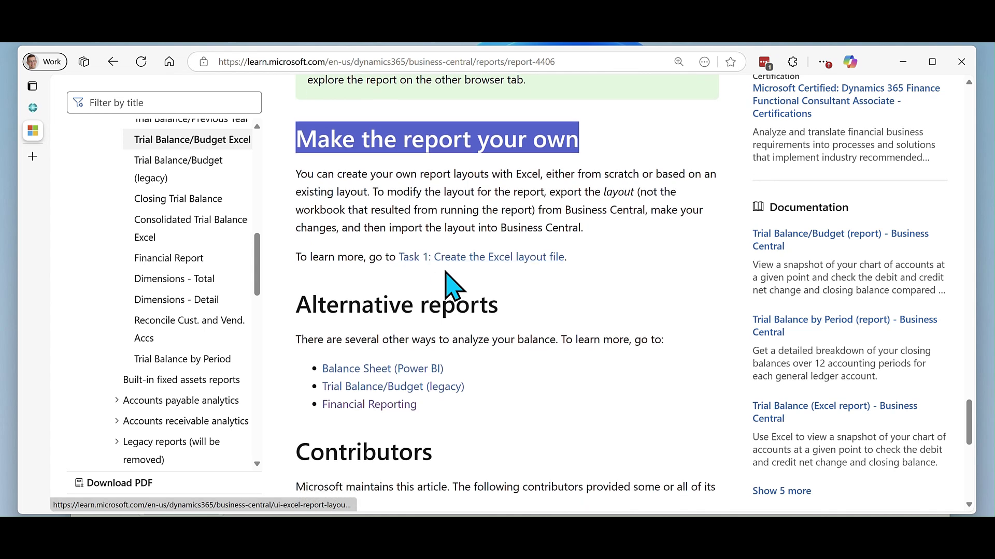
{"action": "left_click_drag", "start_coordinate": [297, 296], "coordinate": [506, 311]}
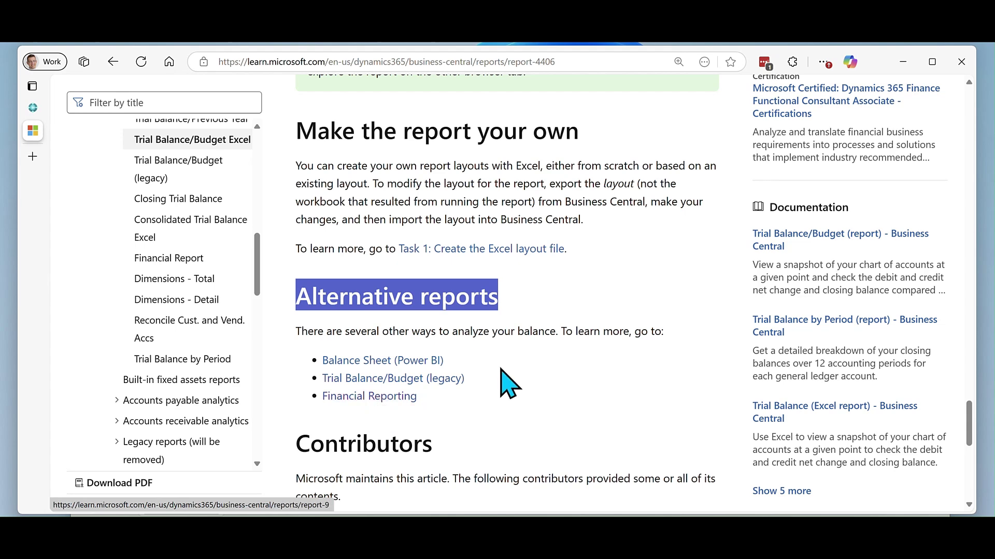
{"action": "scroll", "coordinate": [523, 295], "scroll_direction": "down", "scroll_amount": 3}
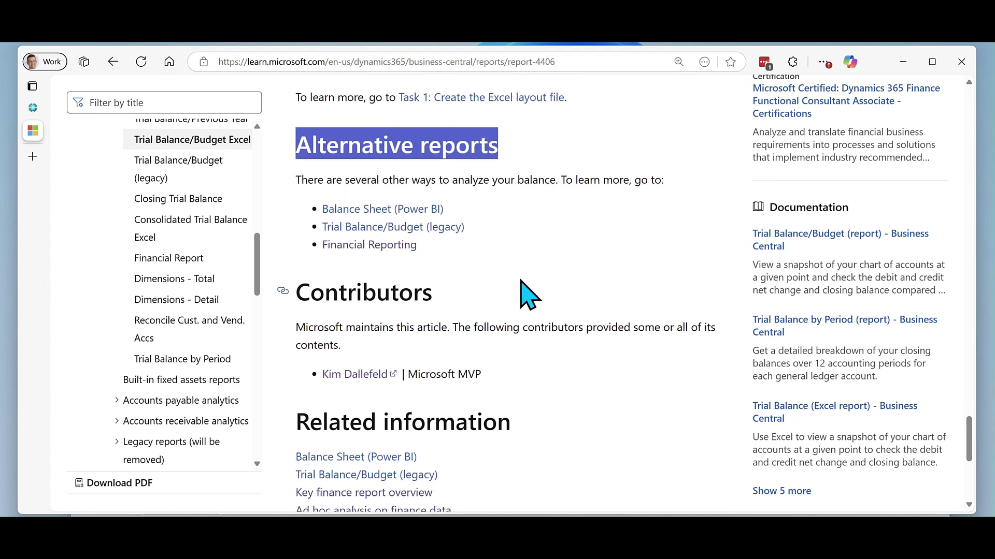